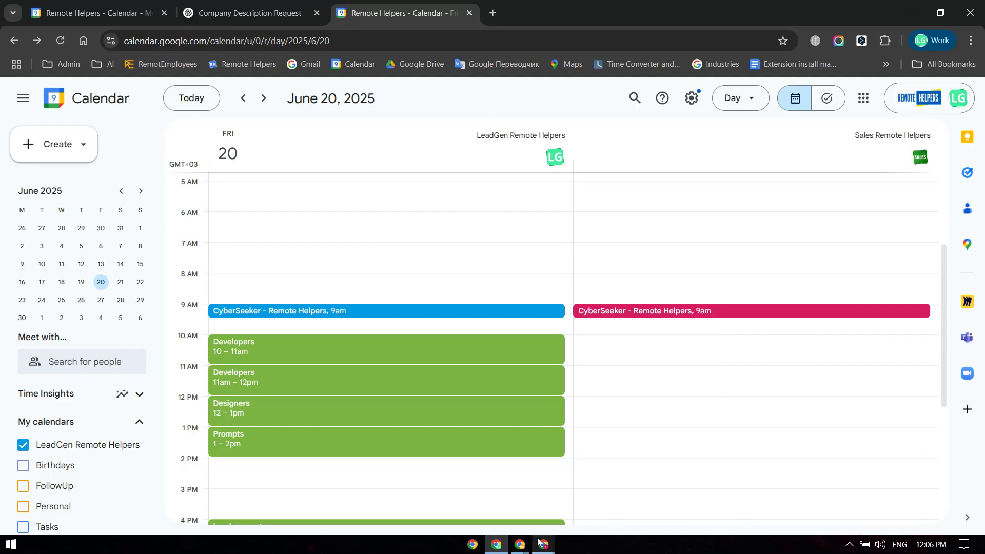
# - Switch to the CRM window and close the lead's contacts page to return to the leads list filtered by cyberseeker
pyautogui.moveTo(539, 542)
pyautogui.click(571, 496)
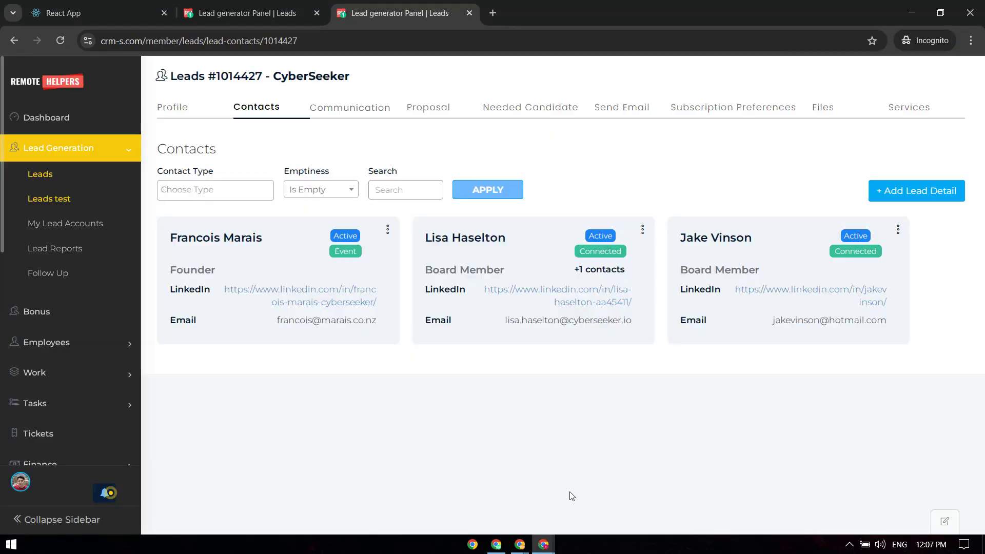
pyautogui.click(467, 14)
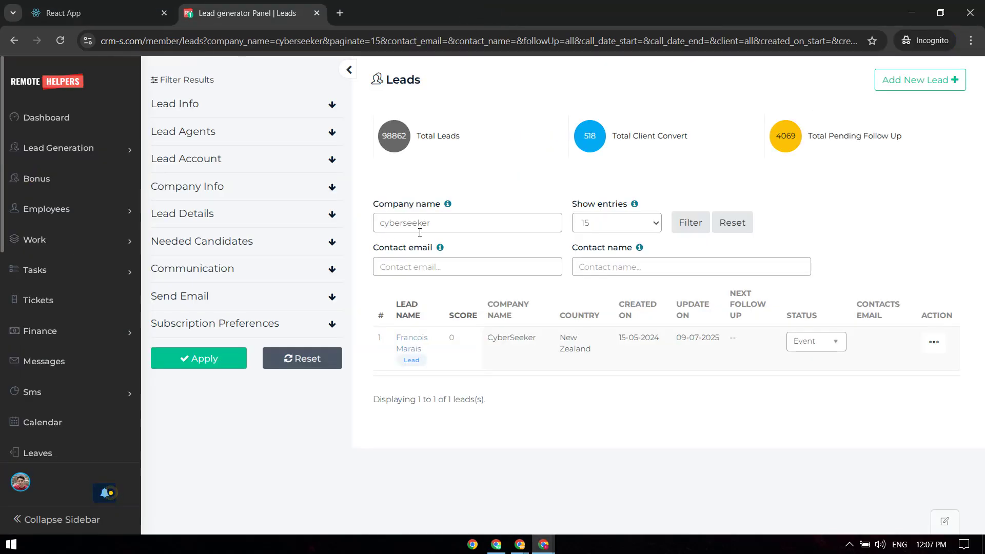
pyautogui.moveTo(430, 223); pyautogui.dragTo(399, 260)
pyautogui.click(501, 469)
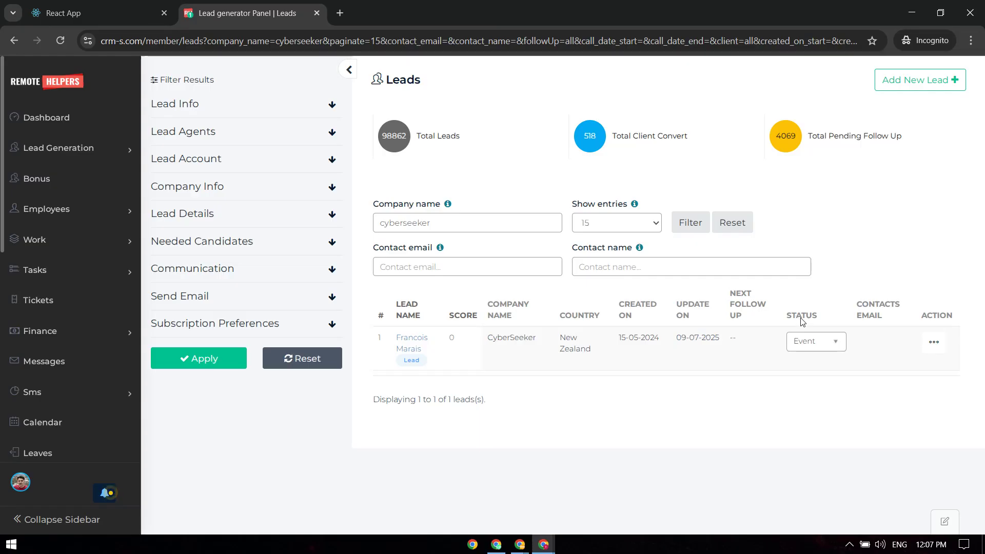
# - Change the CyberSeeker lead's status to Connected in the leads list
pyautogui.click(817, 342)
pyautogui.write('conn')
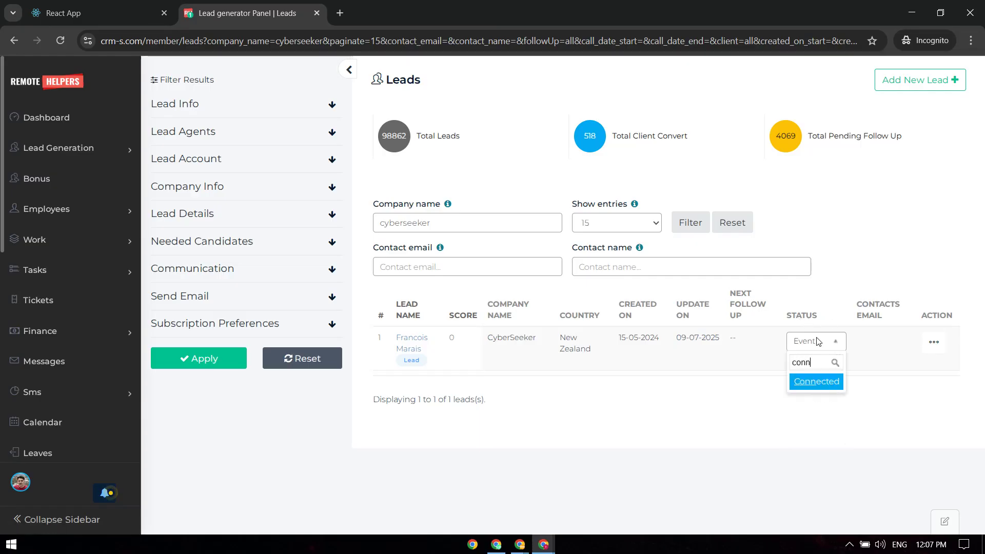
pyautogui.press('Return')
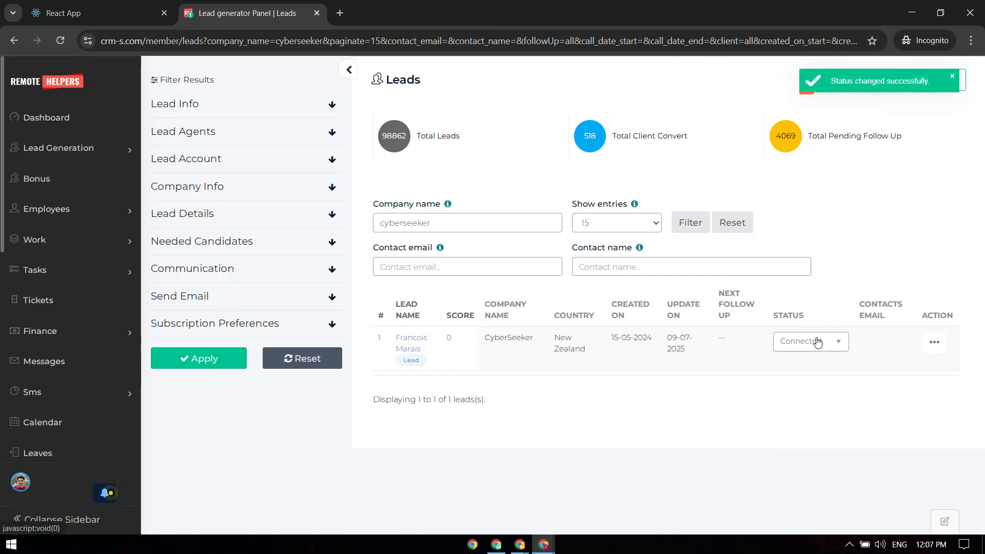
# - Change the CyberSeeker lead's status to Event and check the note in the status change form
pyautogui.click(800, 348)
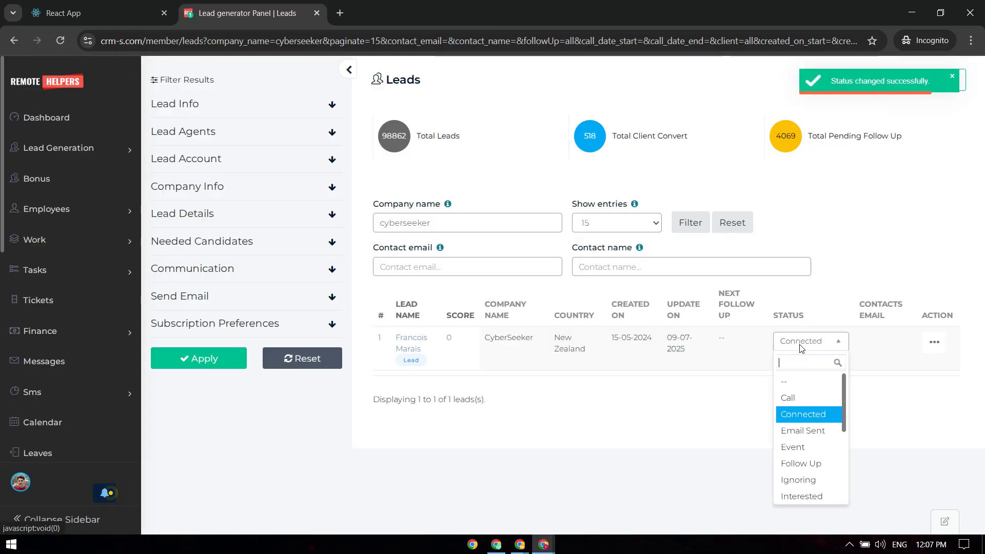
pyautogui.write('eve')
pyautogui.press('Return')
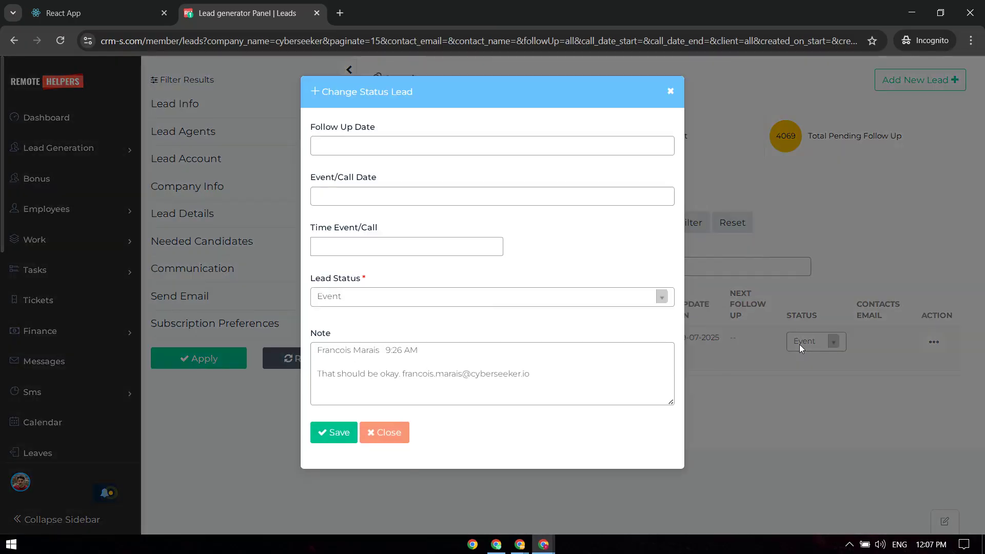
pyautogui.moveTo(578, 372); pyautogui.dragTo(269, 340)
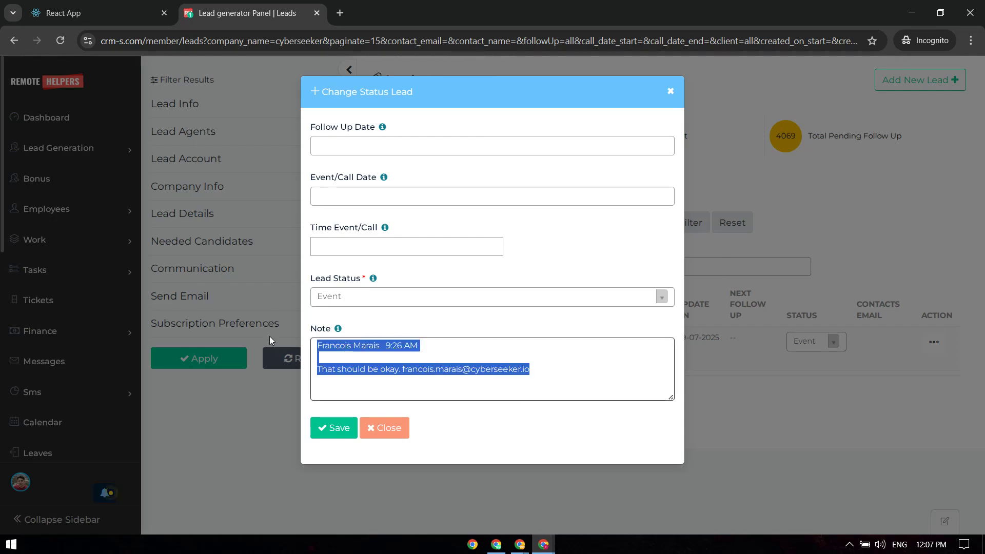
pyautogui.click(509, 234)
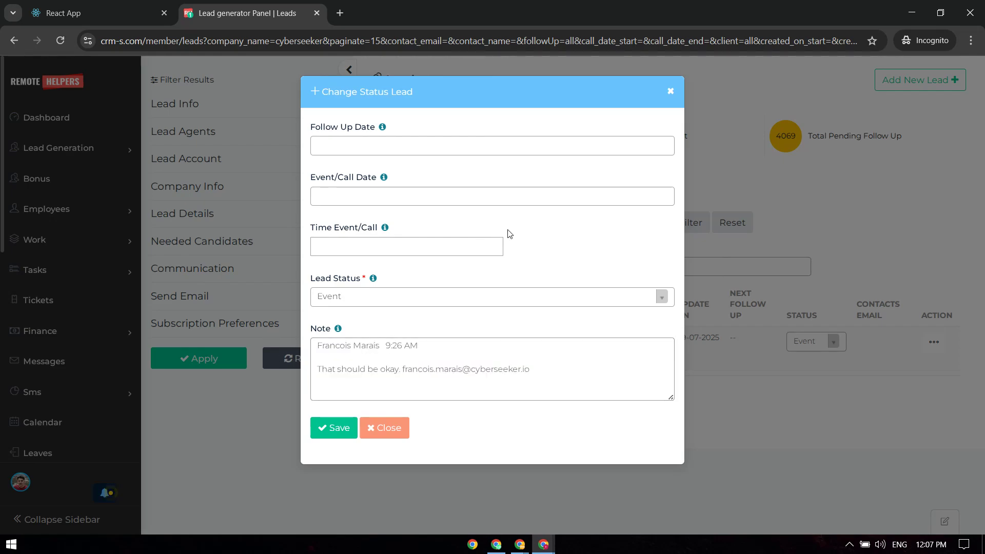
# - Set the event/call date to 20-06-2025 in the lead's status change form
pyautogui.click(365, 194)
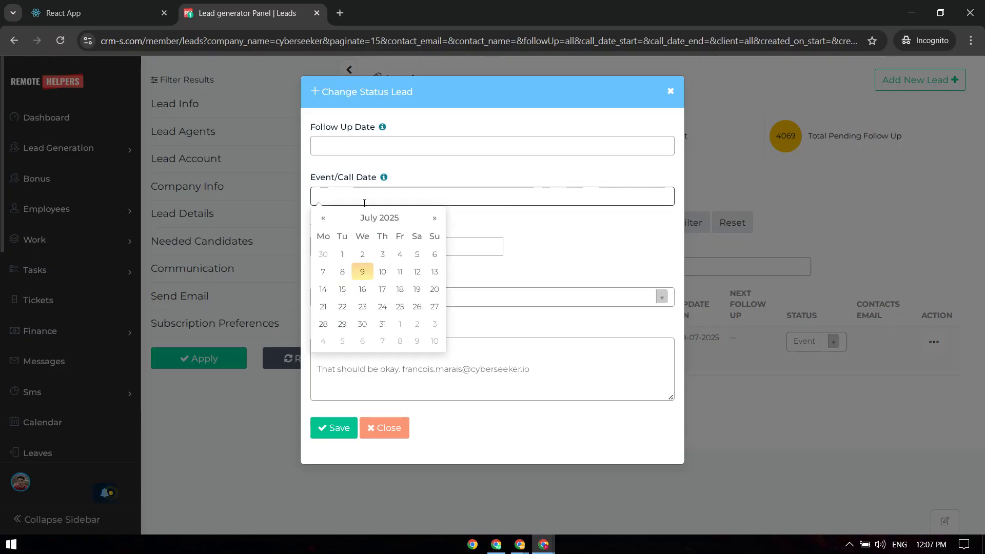
pyautogui.click(325, 218)
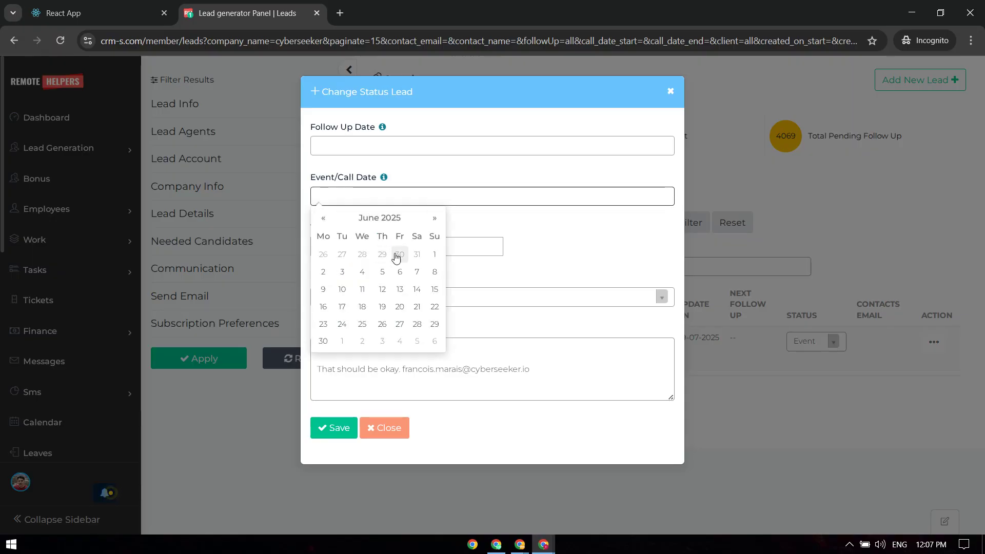
pyautogui.click(399, 307)
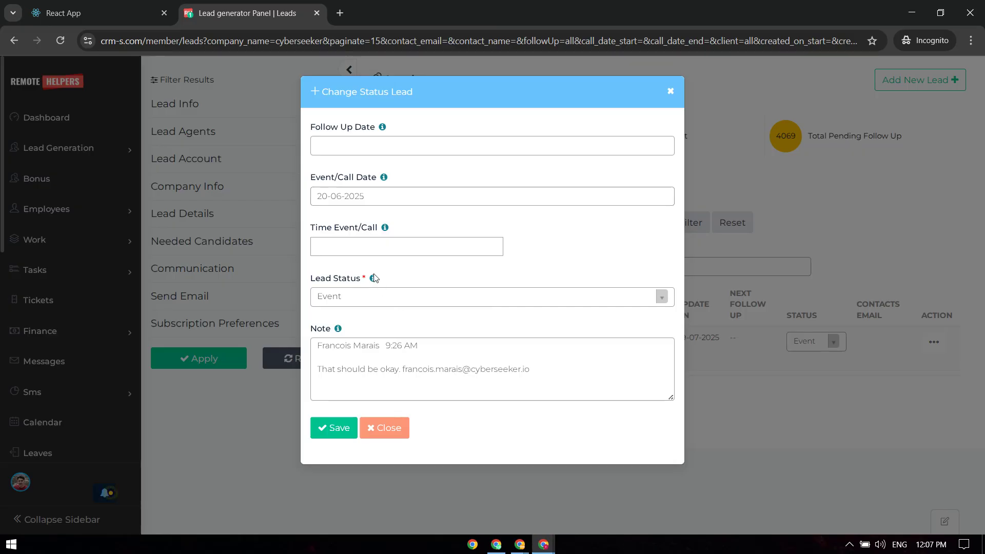
# - Check the meeting time in the calendar, set the event/call time to 09:00, and save the status change
pyautogui.click(371, 241)
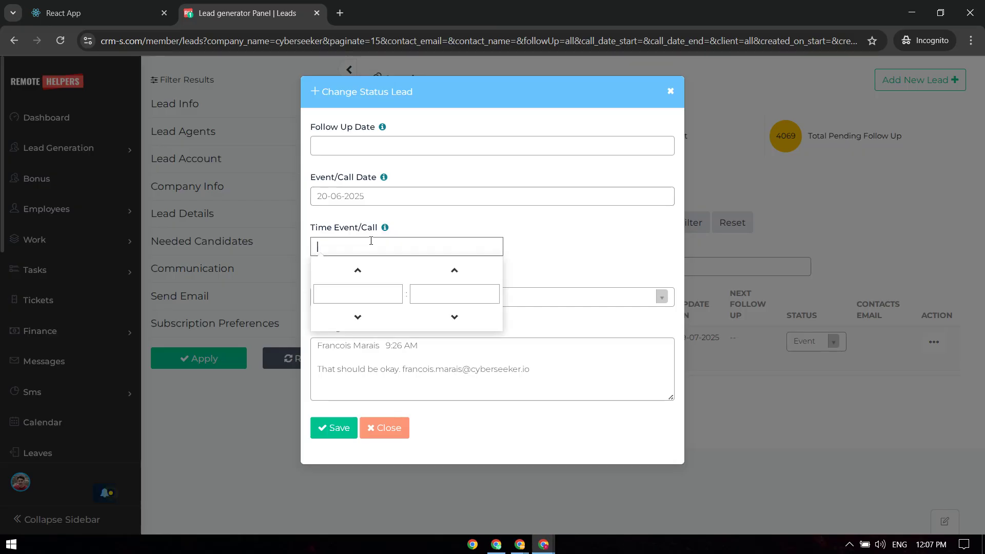
pyautogui.click(498, 546)
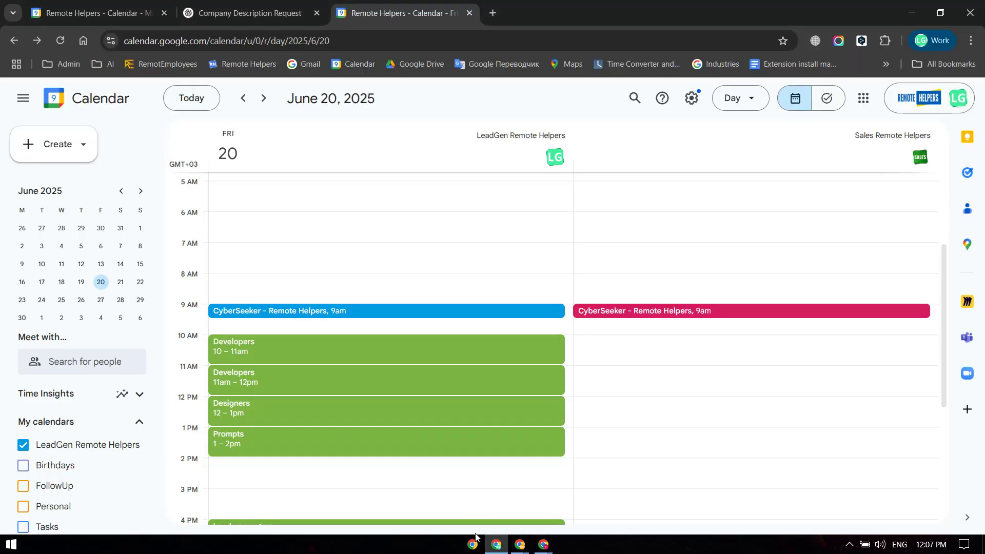
pyautogui.click(490, 549)
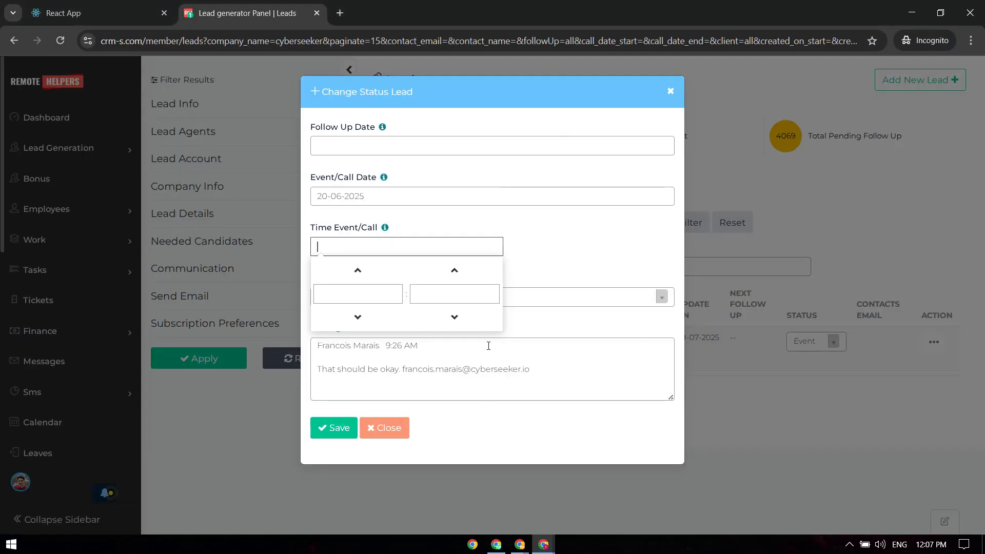
pyautogui.click(370, 280)
pyautogui.click(371, 281)
pyautogui.click(371, 281)
pyautogui.click(371, 281)
pyautogui.click(370, 280)
pyautogui.click(370, 280)
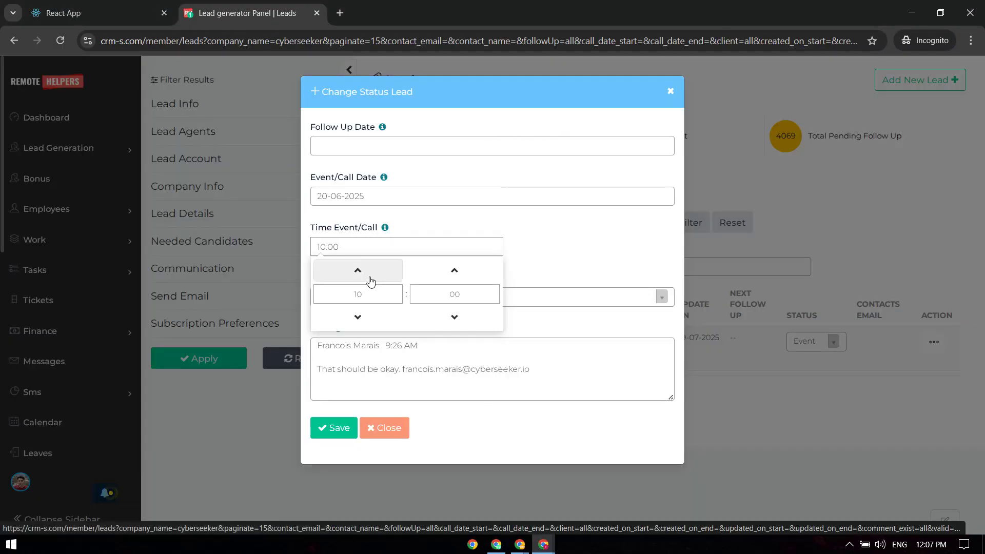
pyautogui.click(358, 316)
pyautogui.click(583, 245)
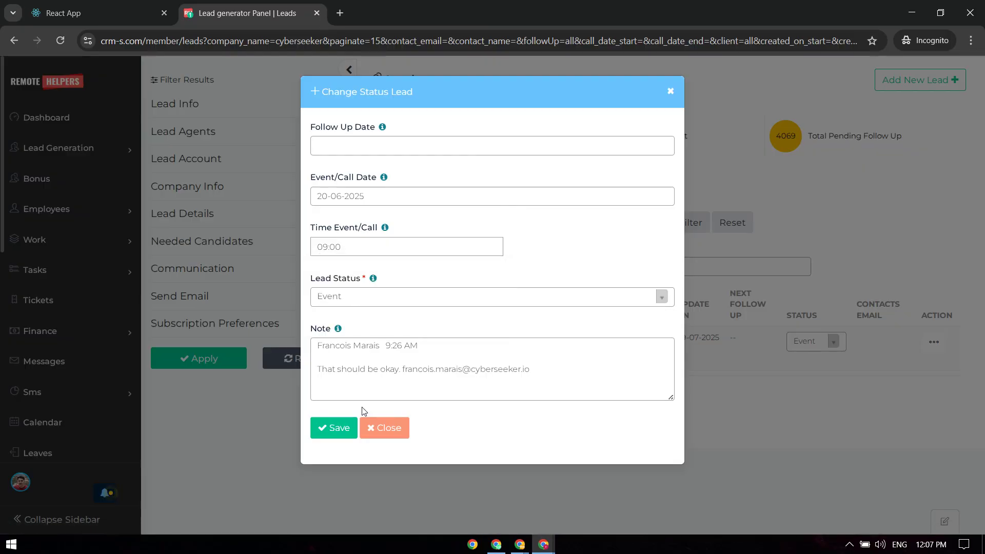
pyautogui.click(327, 425)
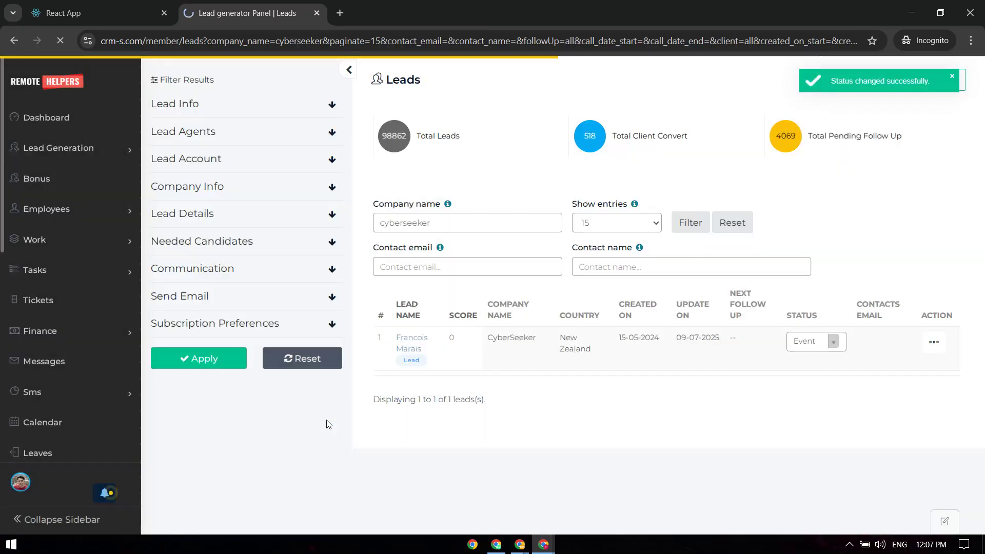
# - Open the CyberSeeker lead in a separate browser tab and show its contacts
pyautogui.rightClick(410, 337)
pyautogui.click(423, 350)
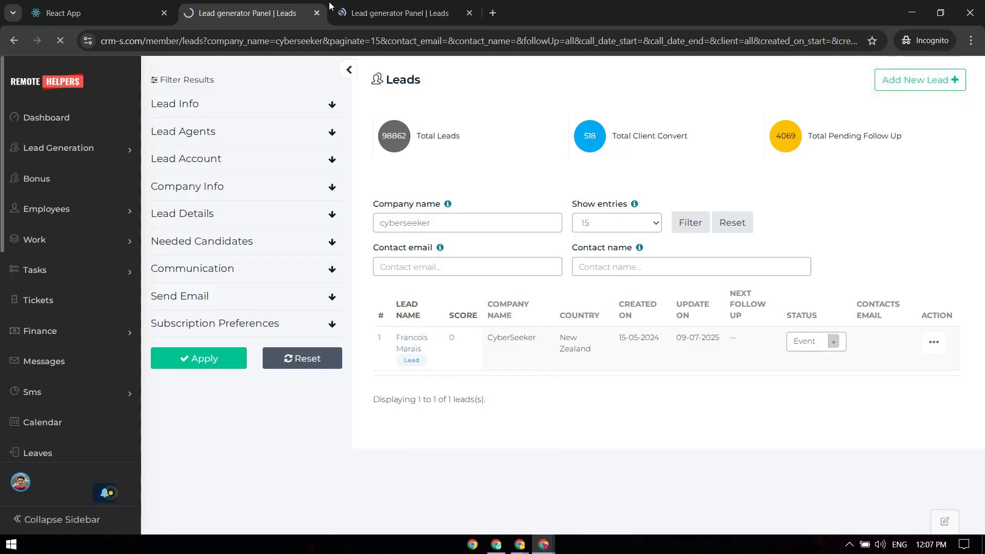
pyautogui.click(386, 2)
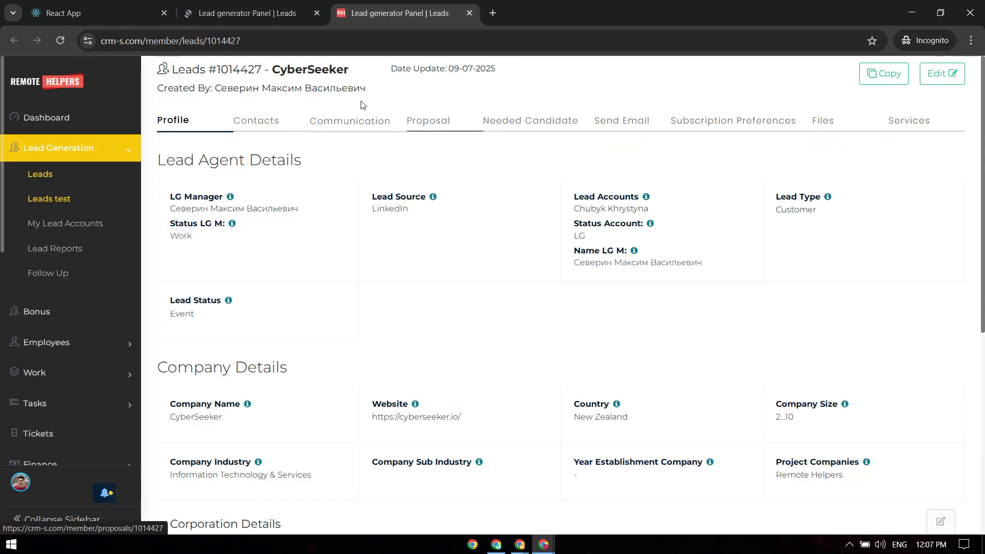
pyautogui.click(260, 117)
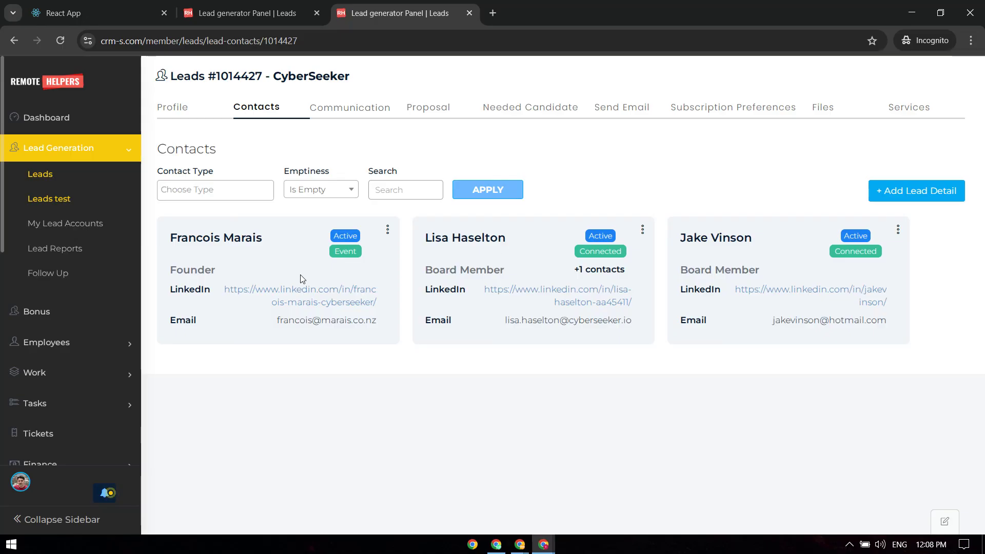
# - Open the founder contact's details for editing, check the lead status, and close them without changes
pyautogui.click(387, 229)
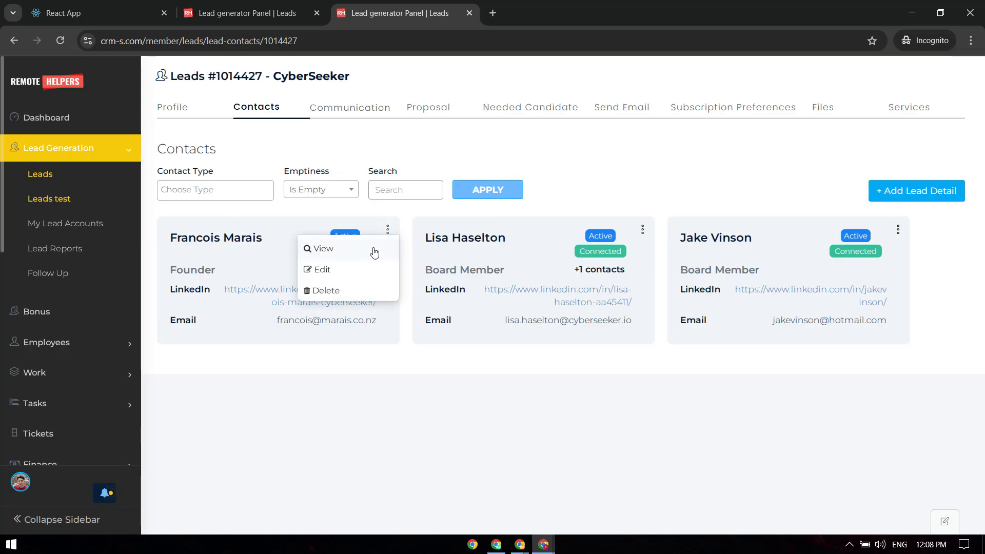
pyautogui.click(342, 273)
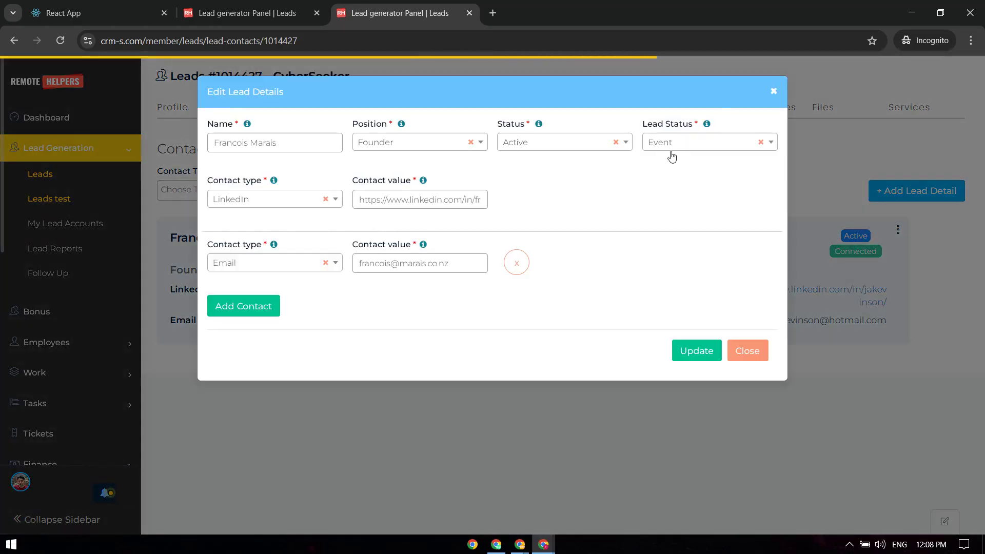
pyautogui.click(775, 95)
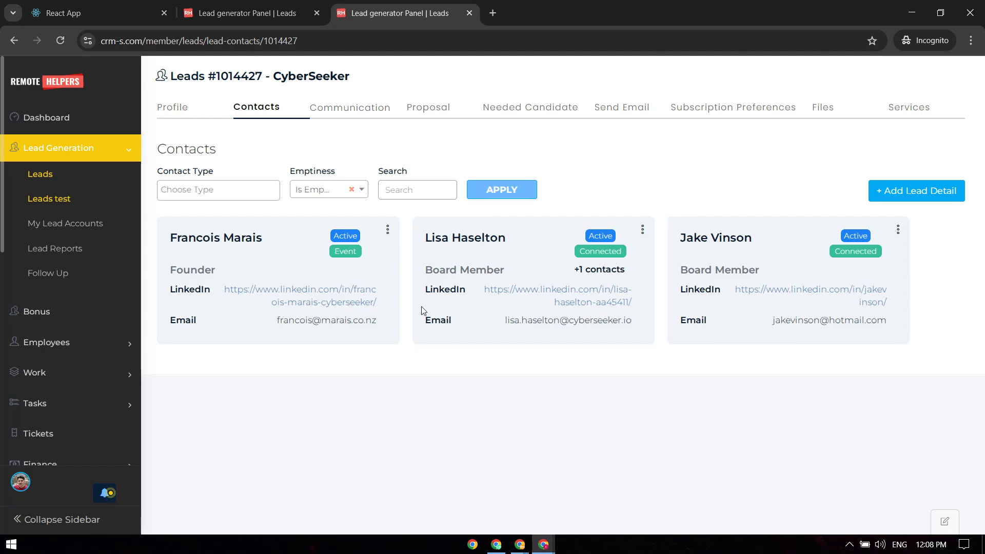
# - Open the CyberSeeker lead's communication records and bring up the form for adding a communication
pyautogui.click(330, 109)
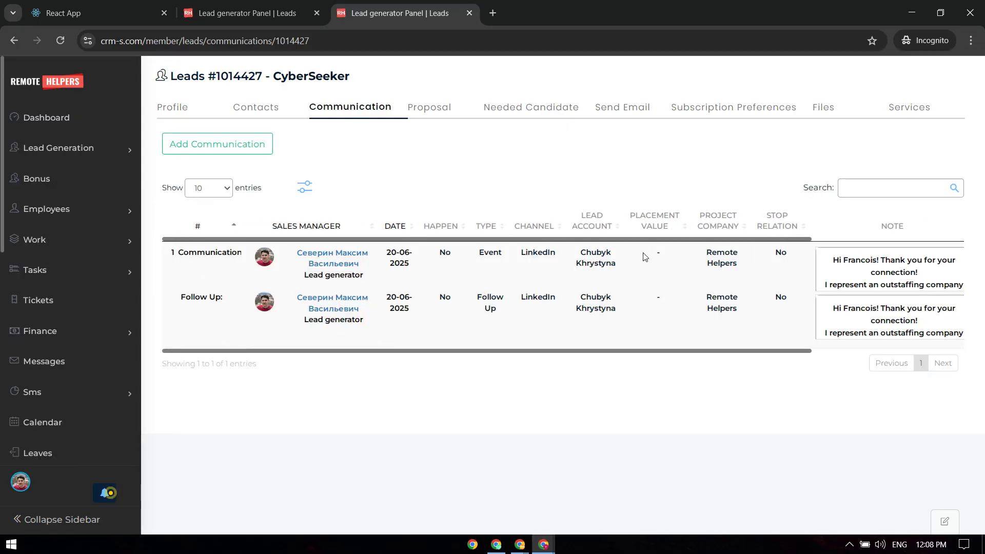
pyautogui.click(242, 149)
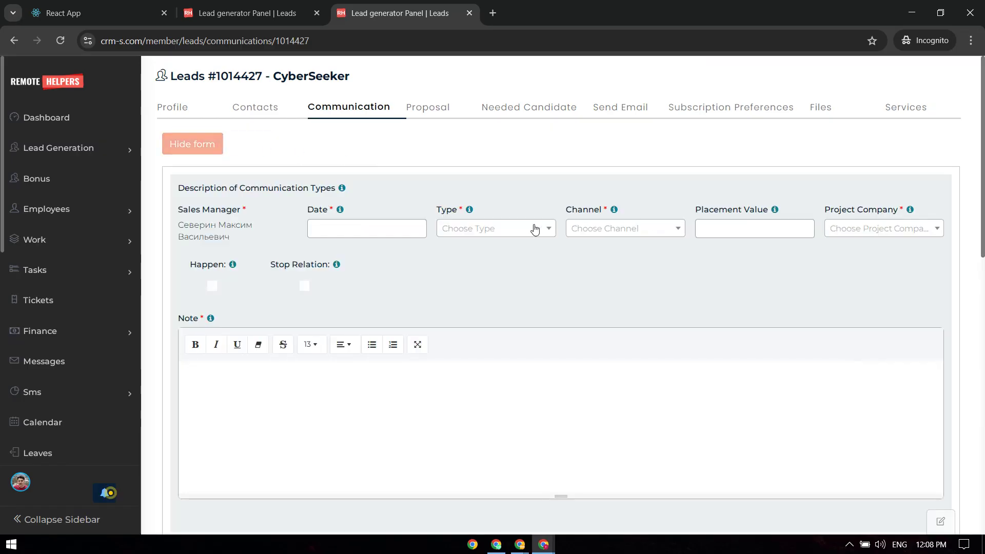
pyautogui.click(183, 145)
pyautogui.click(181, 145)
pyautogui.scroll(-2, 919, 159)
pyautogui.moveTo(984, 217); pyautogui.dragTo(979, 36)
pyautogui.moveTo(984, 223)
pyautogui.mouseDown()
pyautogui.moveTo(983, 245)
pyautogui.moveTo(984, 231)
pyautogui.mouseUp()
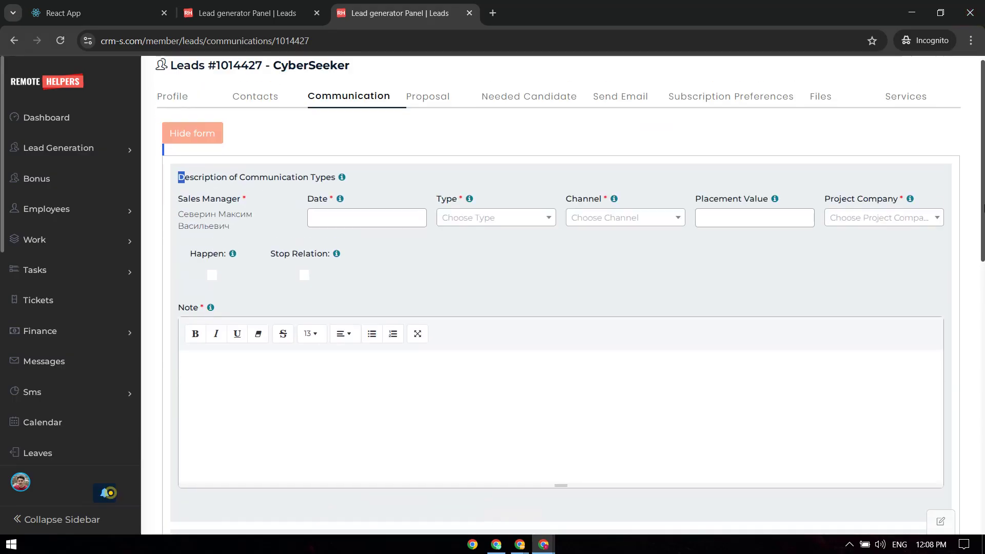
# - Set the new communication's date to 20-06-2025 and its type to Event
pyautogui.click(327, 216)
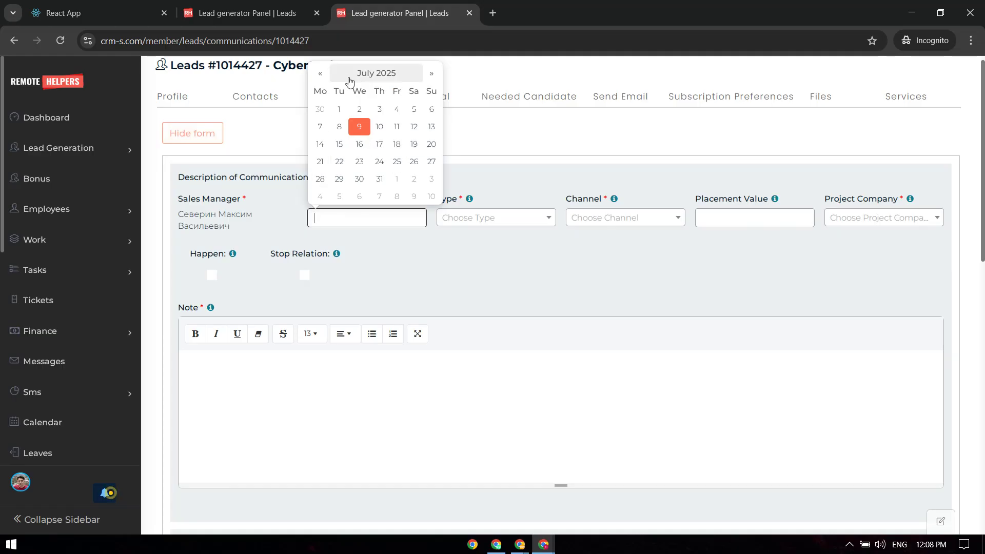
pyautogui.click(322, 76)
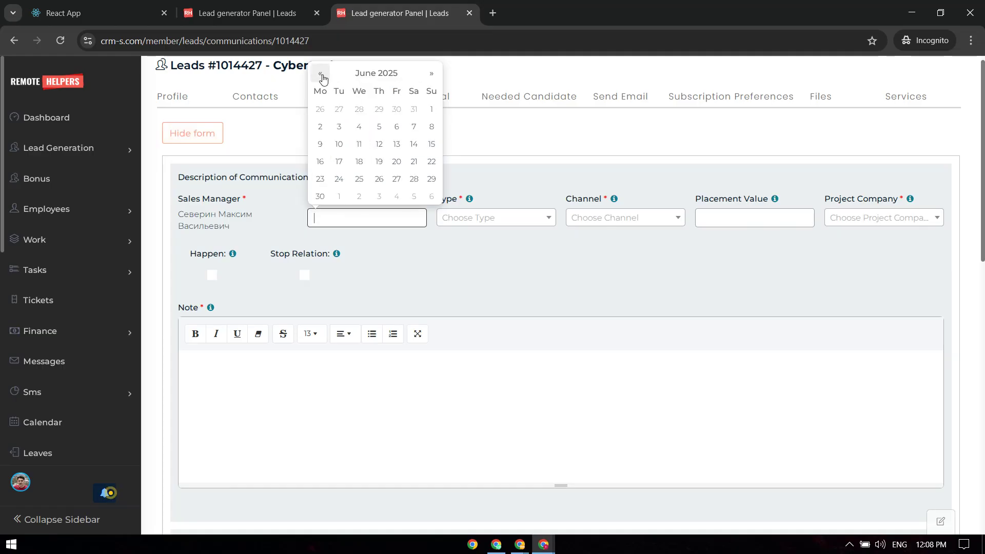
pyautogui.click(397, 161)
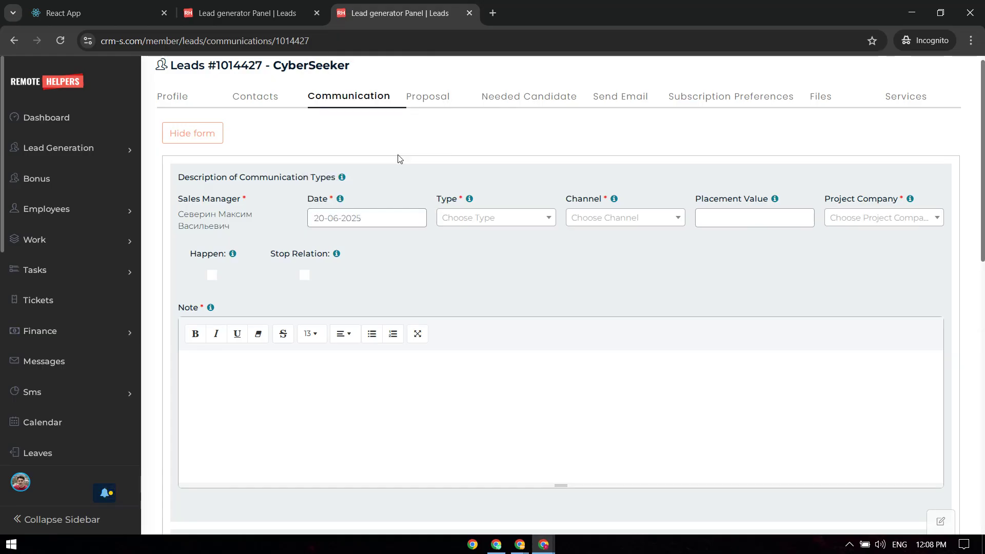
pyautogui.click(477, 218)
pyautogui.write('even')
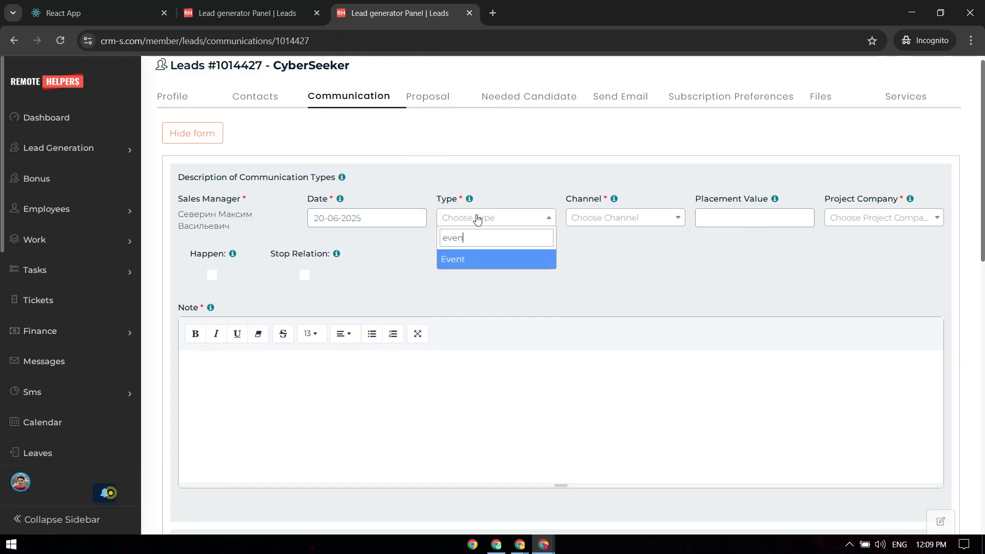
pyautogui.click(480, 259)
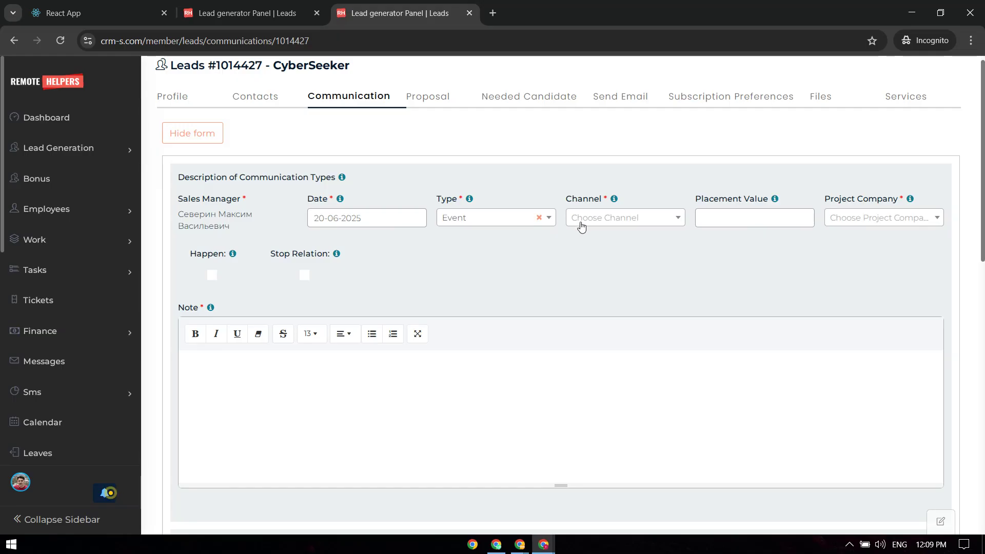
# - Set the new communication's channel to LinkedIn
pyautogui.click(598, 220)
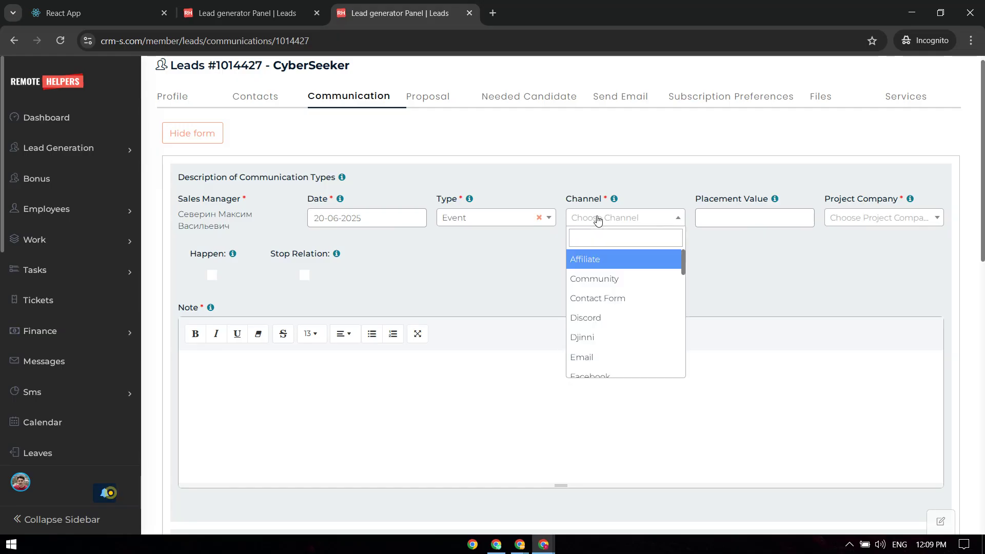
pyautogui.write('linked')
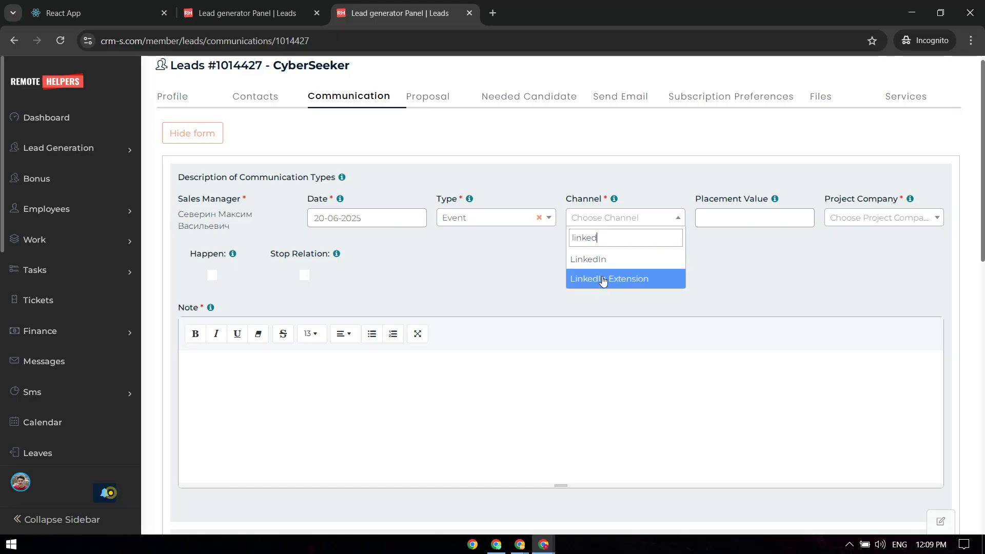
pyautogui.click(609, 261)
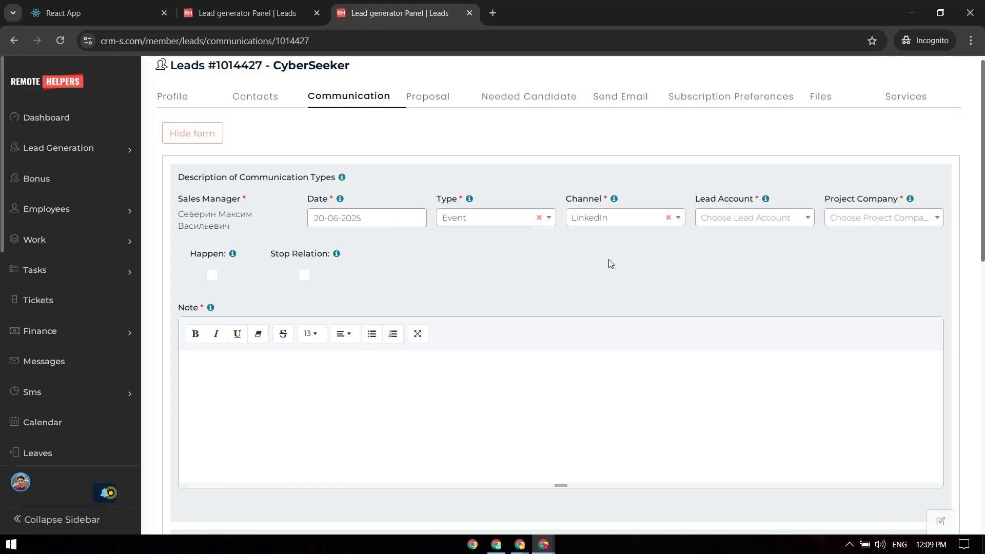
# - Choose the second listed lead account for the Event communication and set its project company to Remote Helpers
pyautogui.click(728, 220)
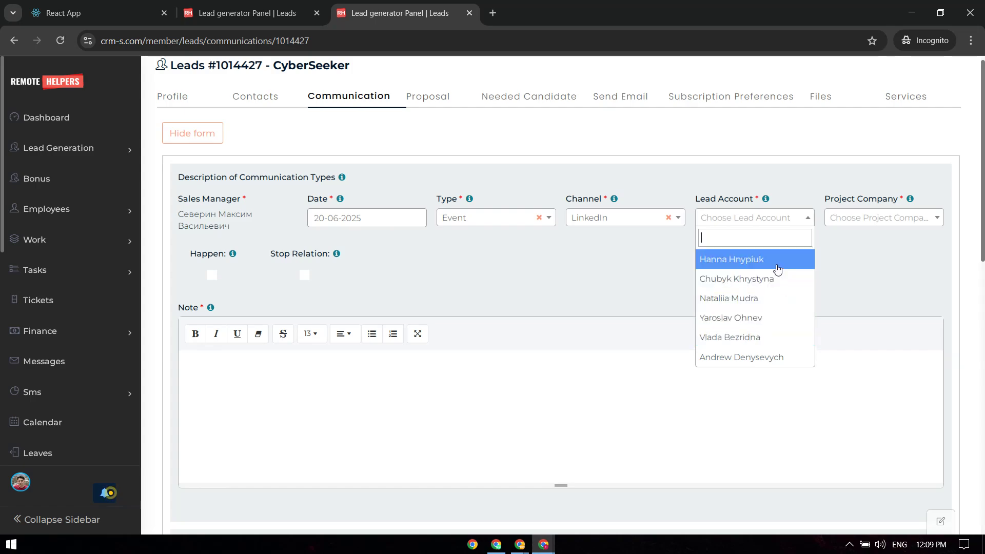
pyautogui.click(752, 287)
pyautogui.scroll(-1, 982, 180)
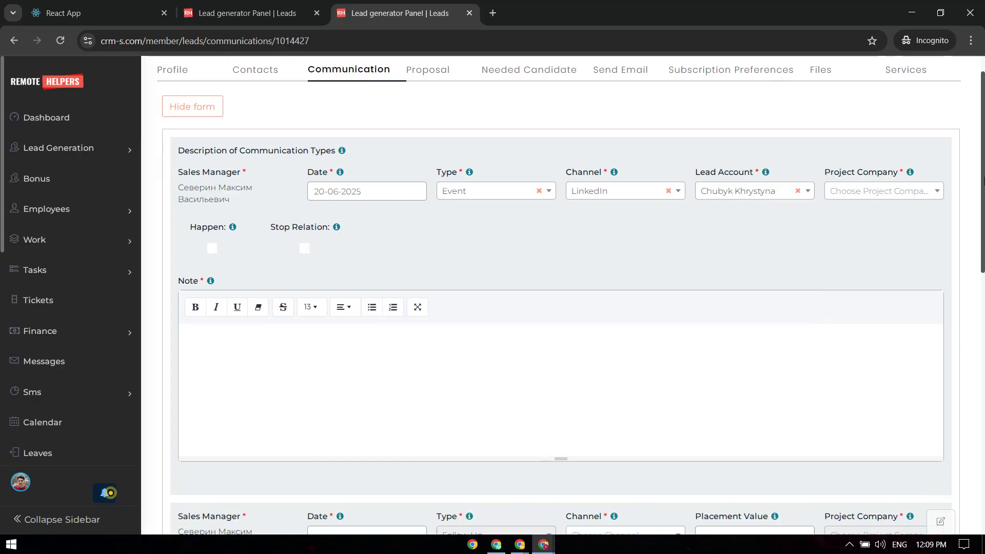
pyautogui.scroll(-1, 982, 180)
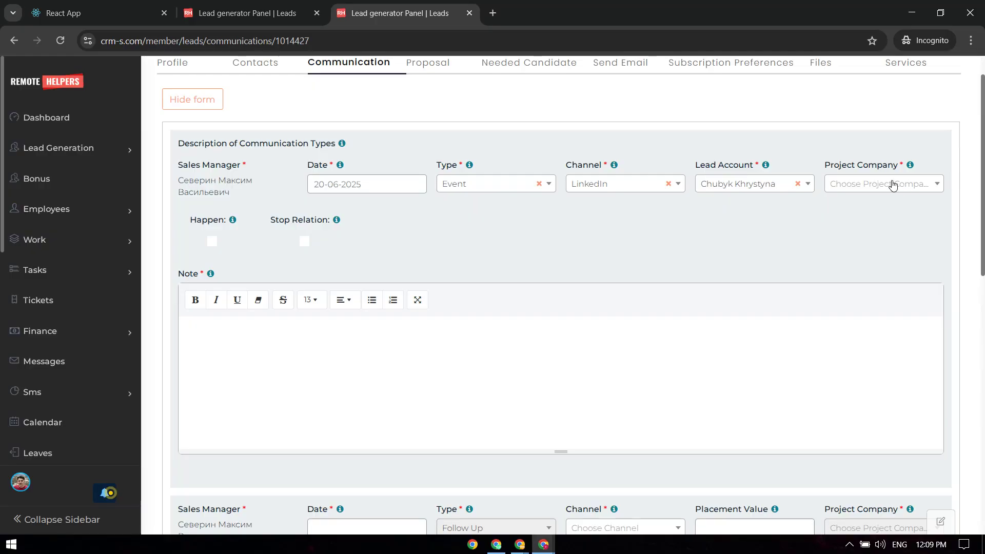
pyautogui.click(868, 187)
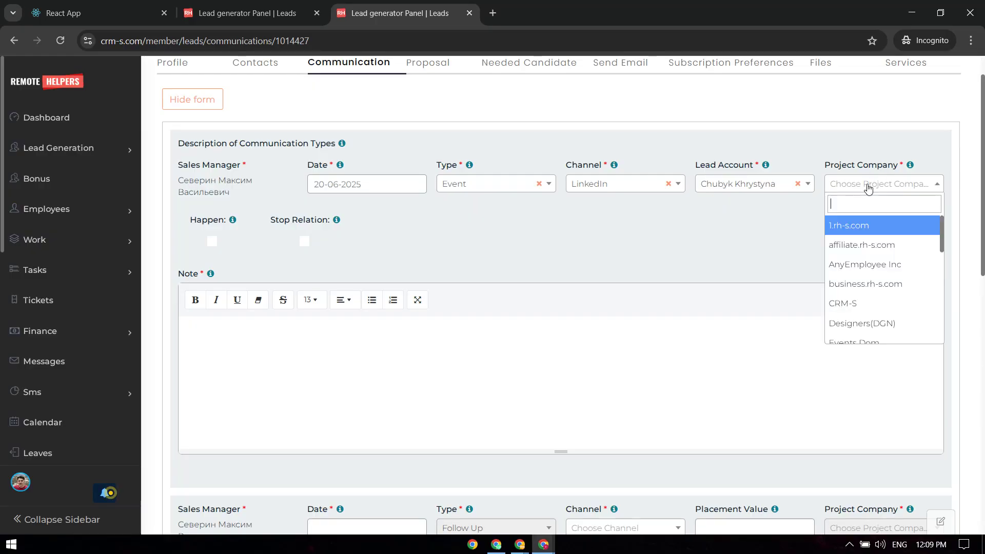
pyautogui.write('remote')
pyautogui.press('Return')
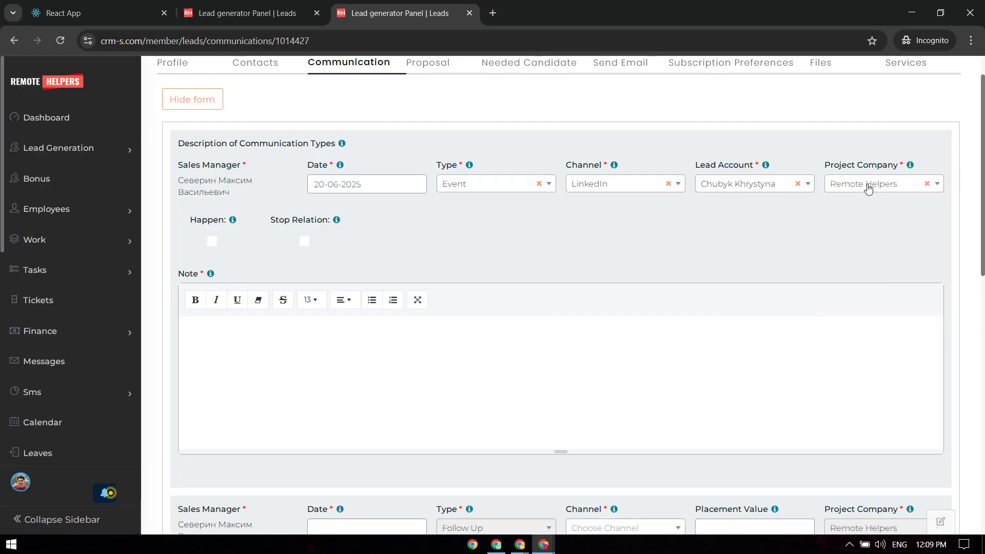
# - Set the Follow Up entry's date to 20-06-2025 and its channel to LinkedIn
pyautogui.scroll(-2, 579, 260)
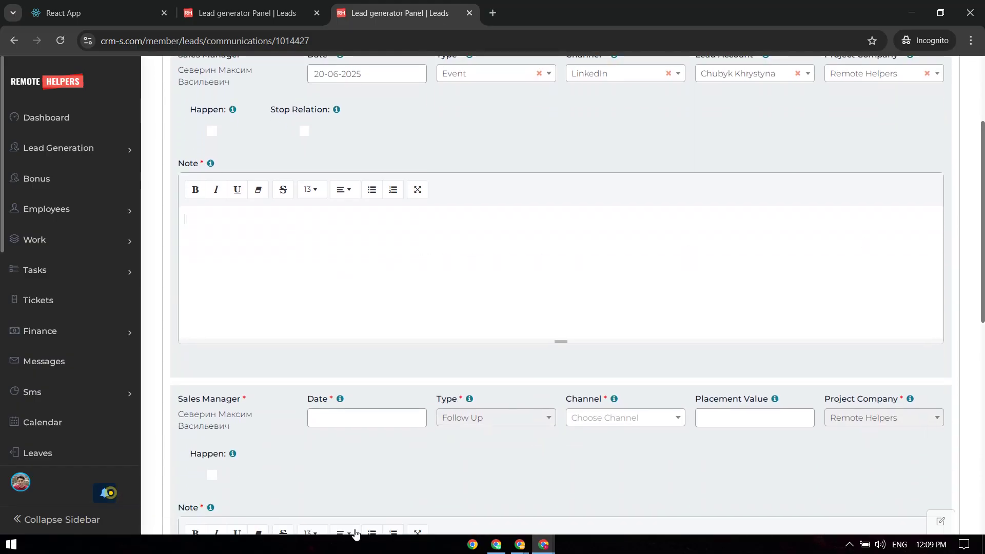
pyautogui.scroll(-3, 394, 256)
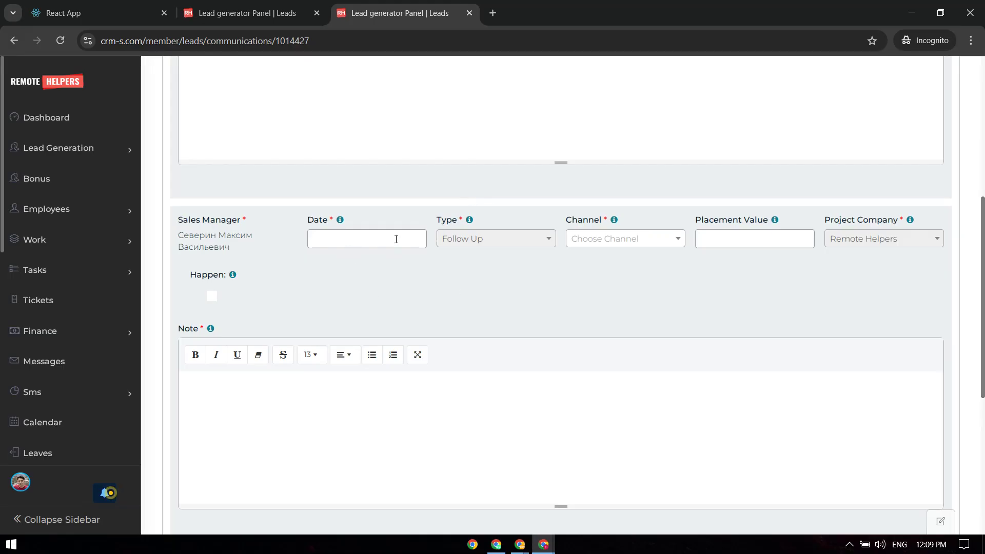
pyautogui.click(363, 238)
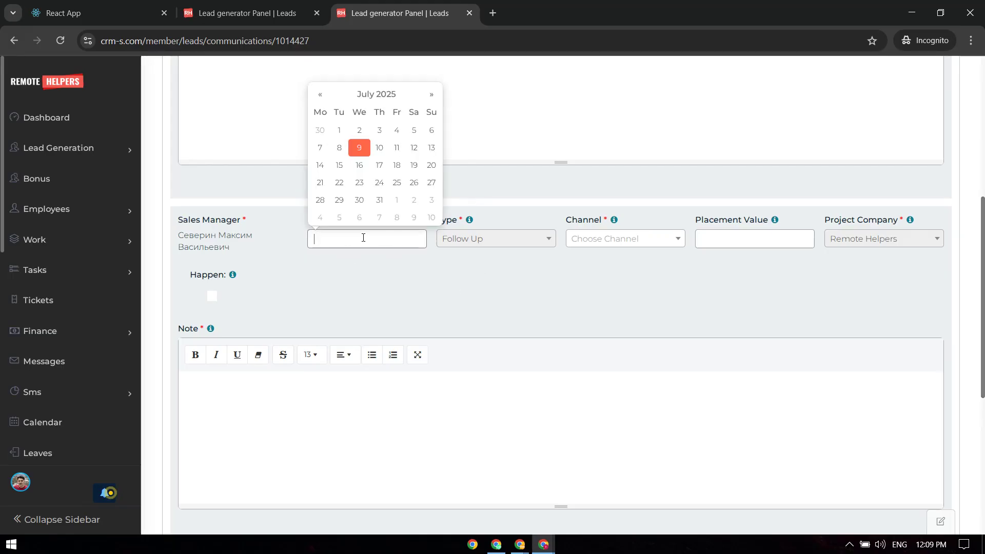
pyautogui.click(322, 95)
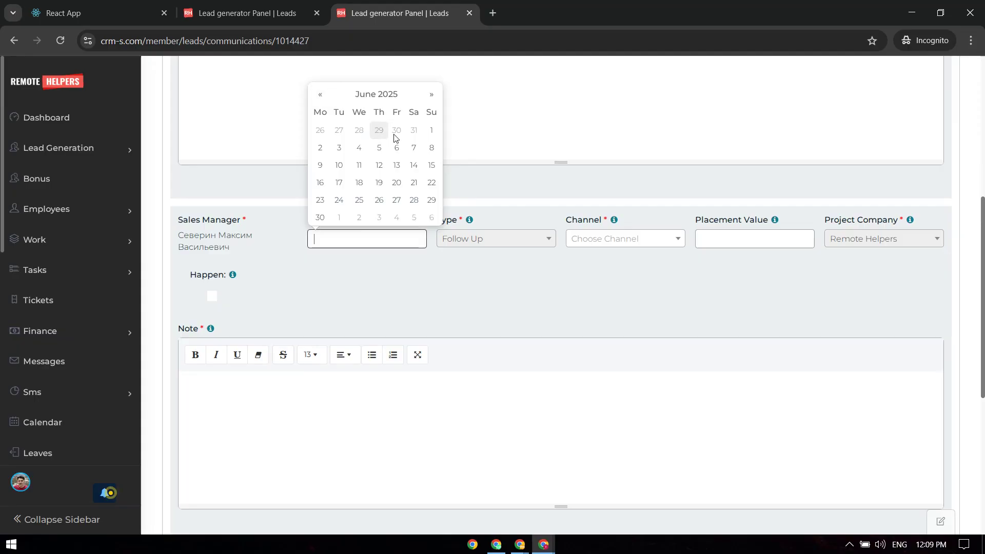
pyautogui.click(399, 184)
pyautogui.click(650, 240)
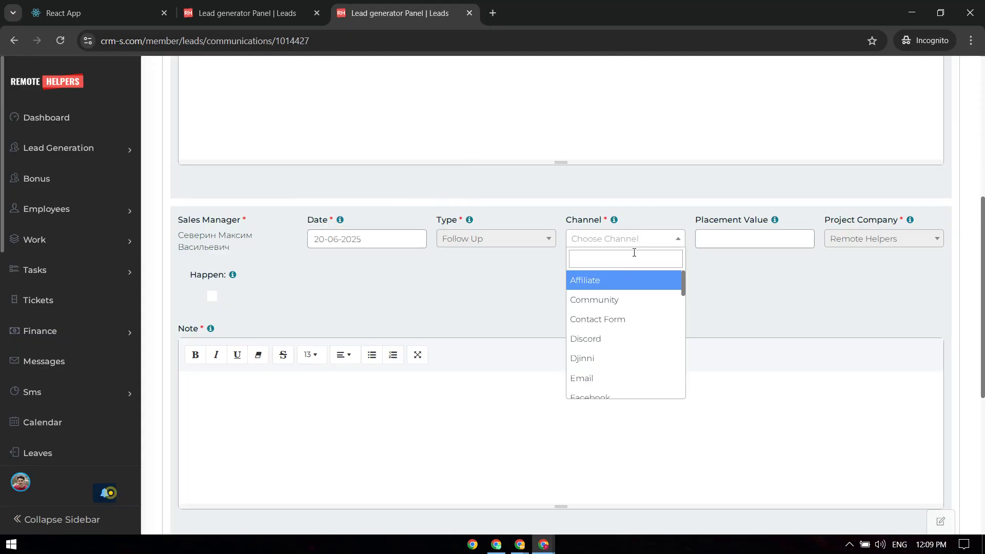
pyautogui.write('ed')
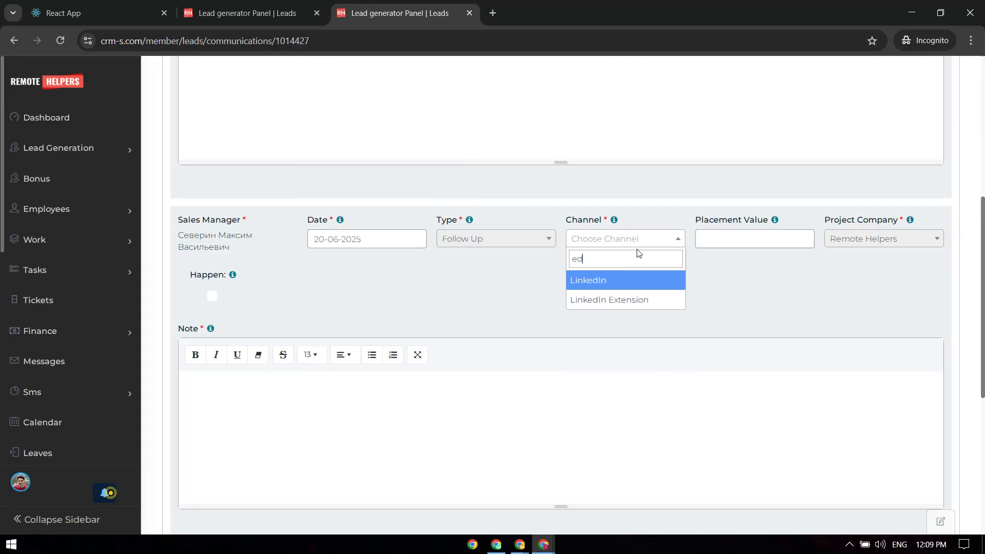
pyautogui.click(612, 281)
# - Choose the second listed lead account for the Follow Up entry
pyautogui.click(769, 247)
pyautogui.write('rem')
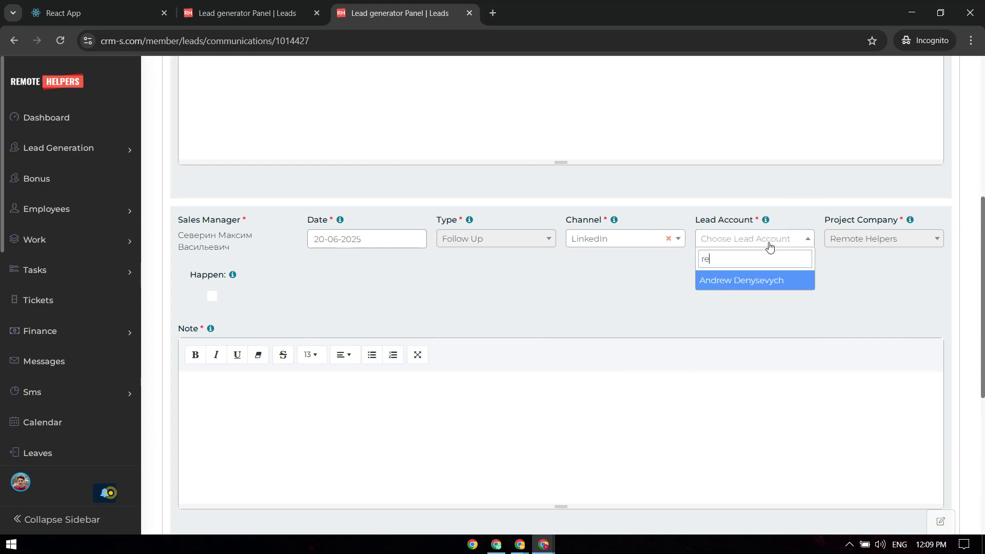
pyautogui.press('BackSpace')
pyautogui.press('BackSpace')
pyautogui.press('BackSpace')
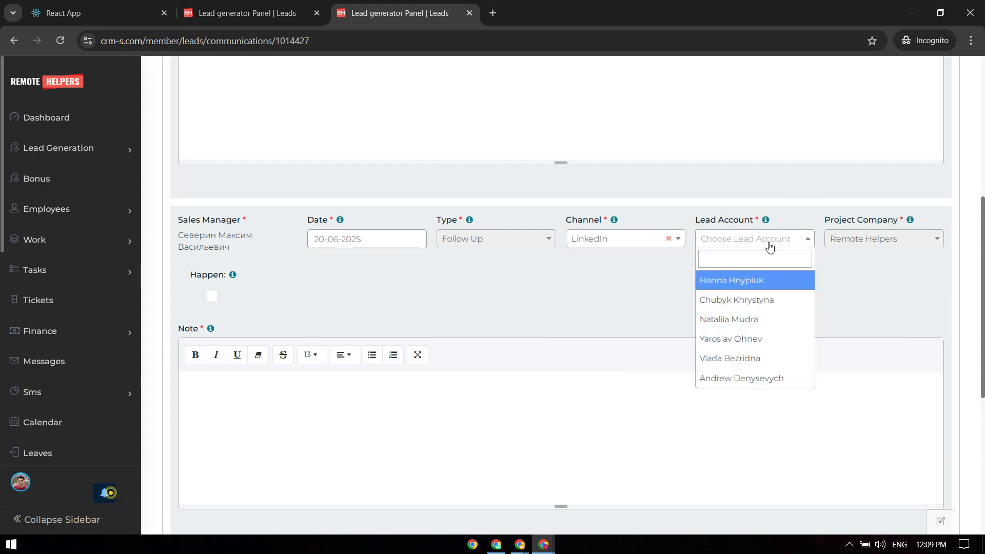
pyautogui.click(743, 301)
pyautogui.scroll(-1, 981, 278)
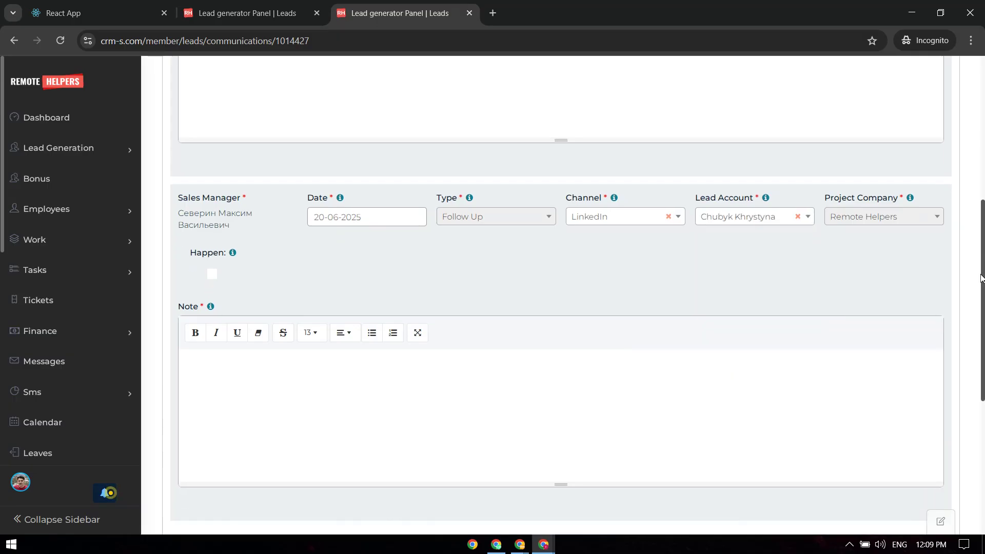
pyautogui.moveTo(981, 278); pyautogui.dragTo(984, 167)
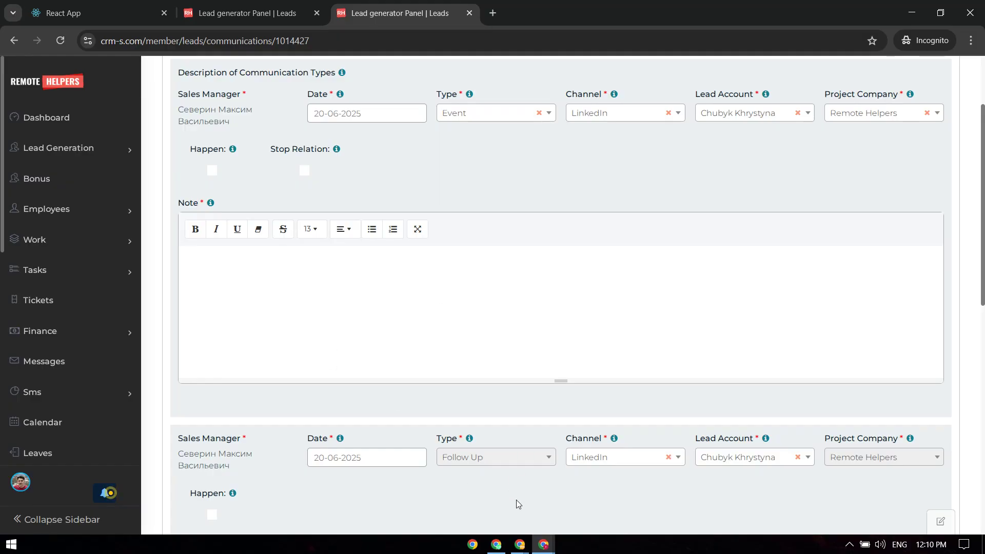
# - Switch to LinkedIn and copy the open message conversation from the first message through the last
pyautogui.click(544, 545)
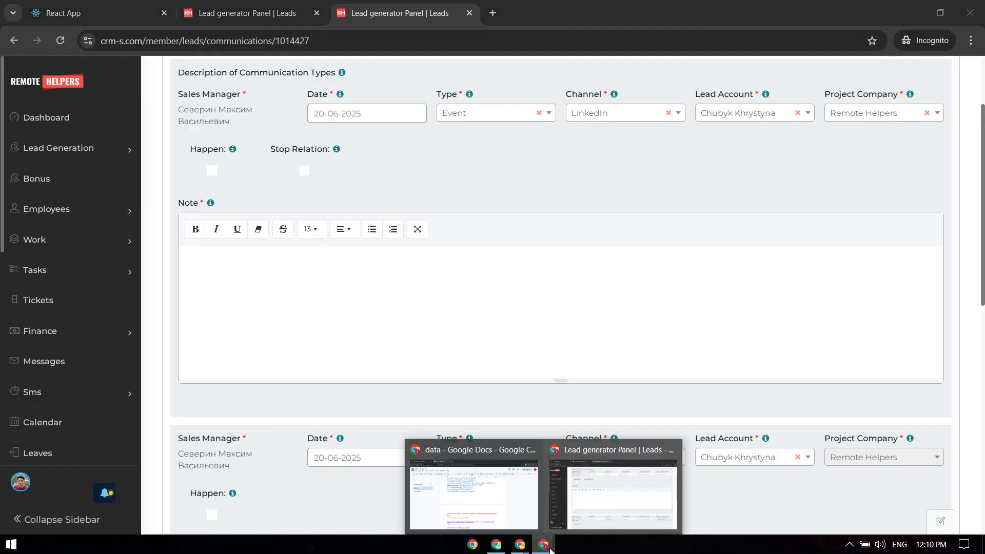
pyautogui.click(521, 500)
pyautogui.click(98, 13)
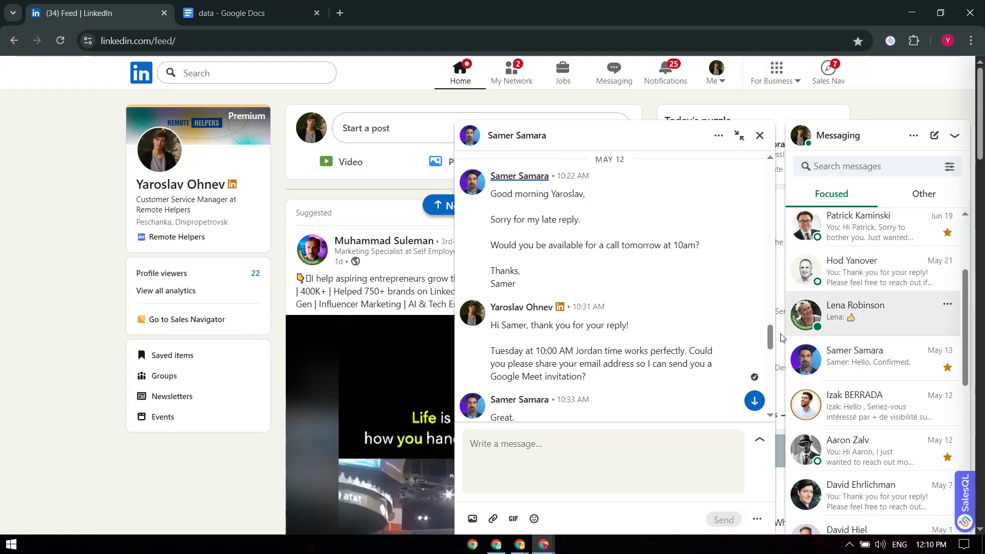
pyautogui.moveTo(770, 340); pyautogui.dragTo(771, 157)
pyautogui.moveTo(770, 392); pyautogui.dragTo(773, 159)
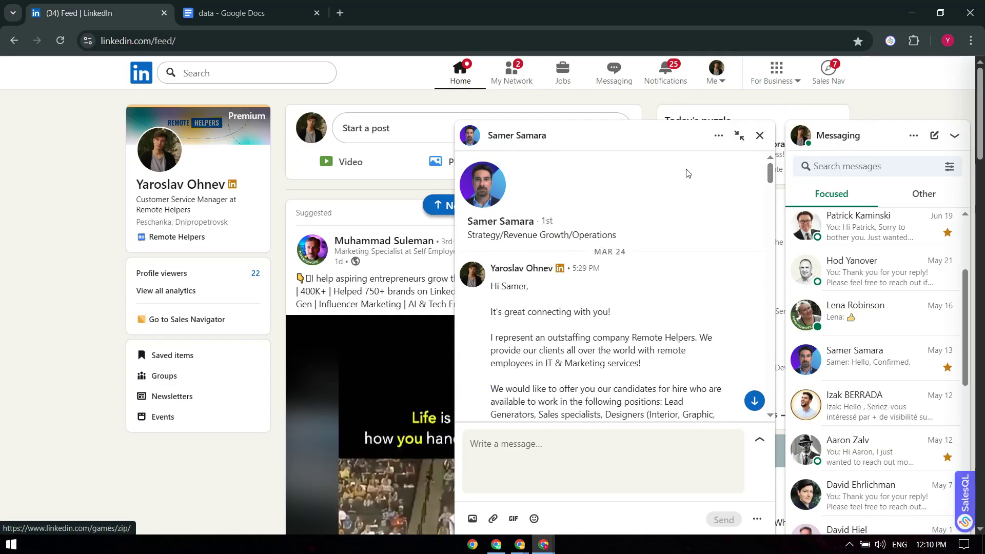
pyautogui.click(779, 155)
pyautogui.moveTo(488, 270); pyautogui.dragTo(695, 376)
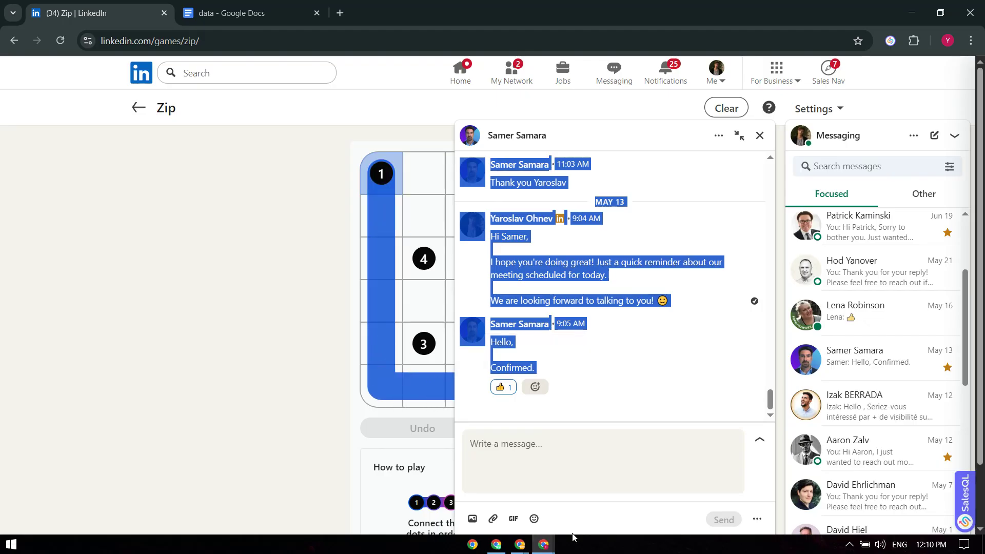
# - Switch to the ChatGPT company description chat and begin a prompt with "i'll send you the dialog"
pyautogui.moveTo(532, 550)
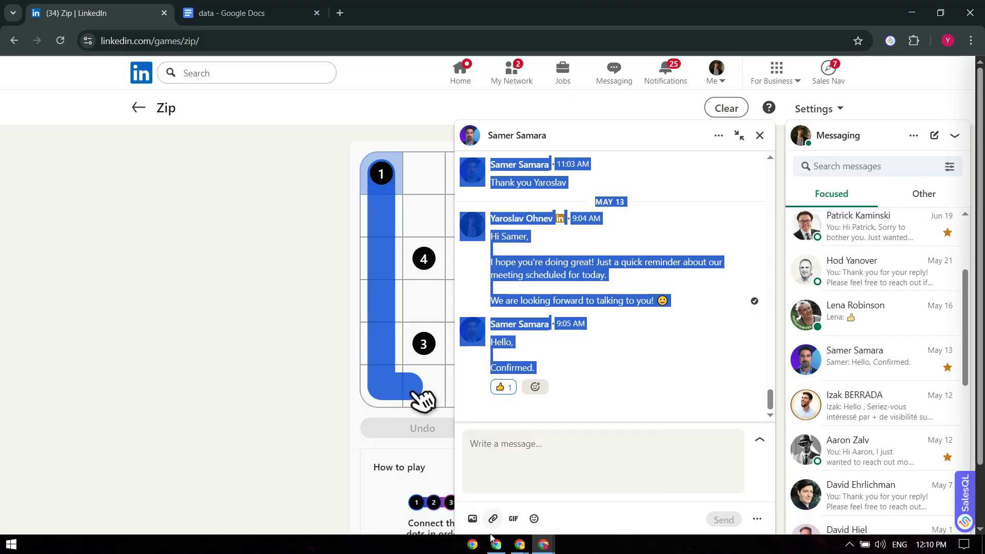
pyautogui.click(471, 543)
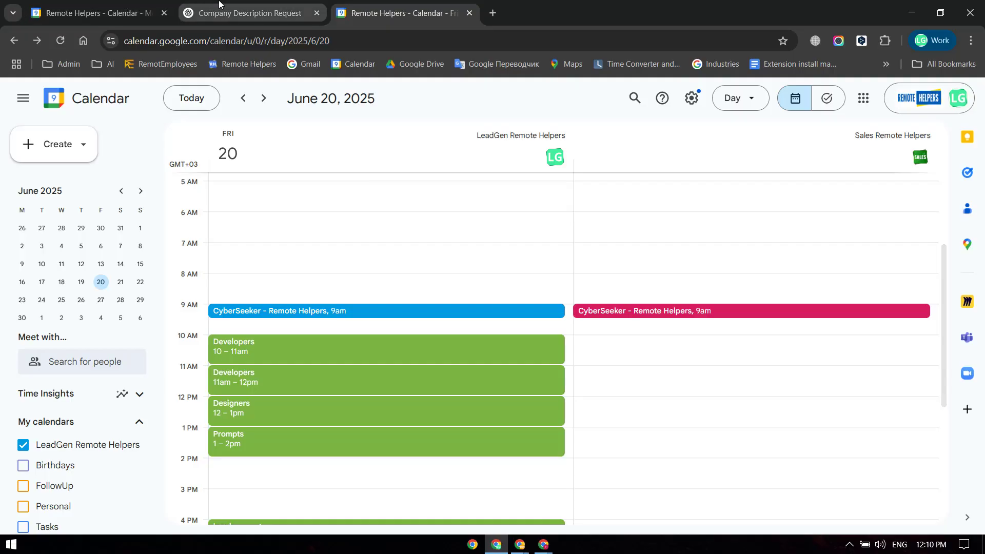
pyautogui.click(212, 4)
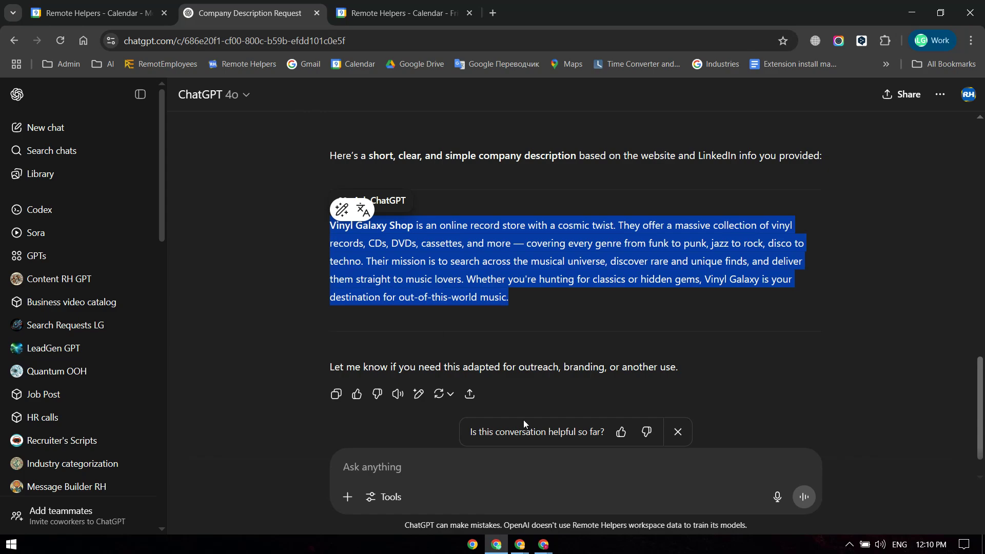
pyautogui.click(551, 465)
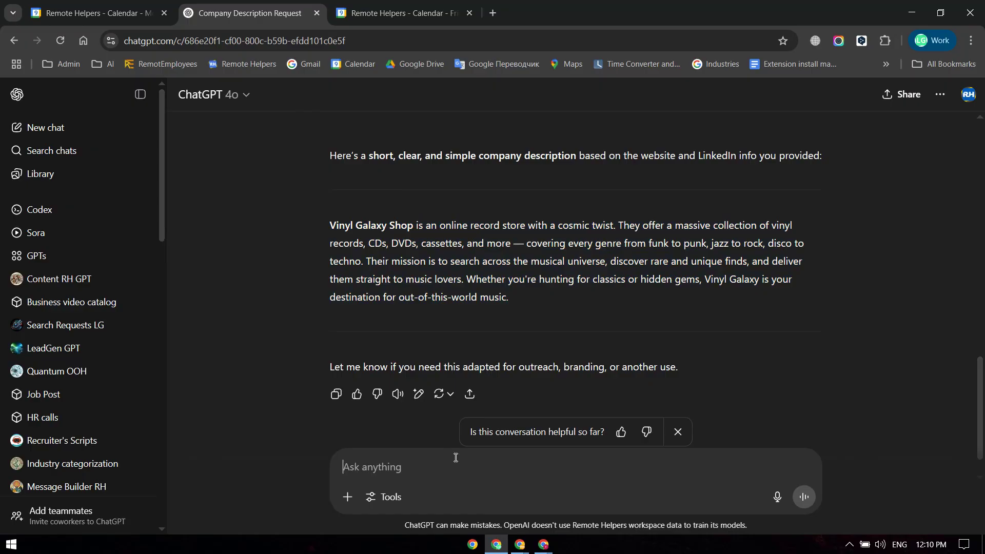
pyautogui.write("i''sen")
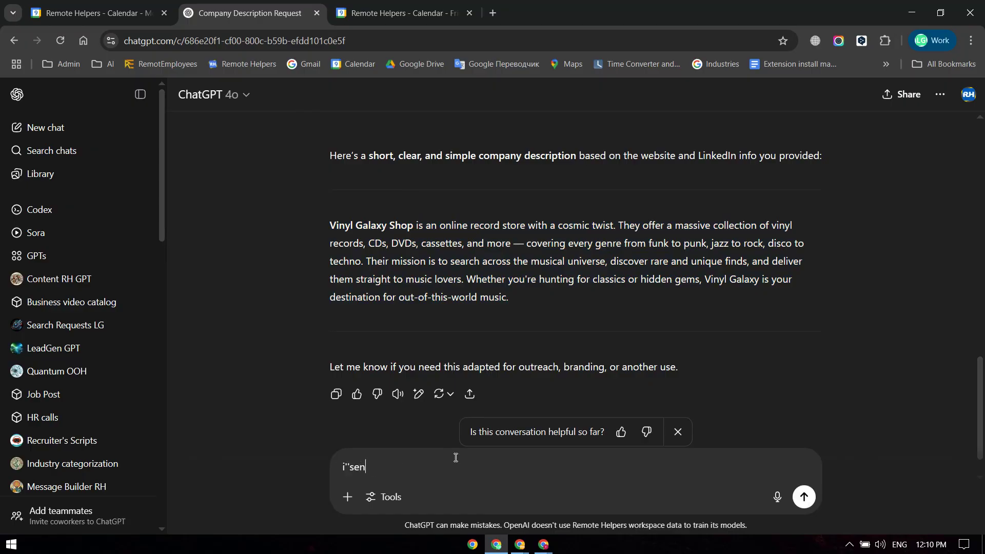
pyautogui.press('BackSpace')
pyautogui.press('BackSpace')
pyautogui.press('BackSpace')
pyautogui.press('BackSpace')
pyautogui.write('ll send you the dai')
pyautogui.press('BackSpace')
pyautogui.press('BackSpace')
pyautogui.write('ialgo')
pyautogui.press('BackSpace')
pyautogui.press('BackSpace')
pyautogui.press('BackSpace')
pyautogui.write('lo')
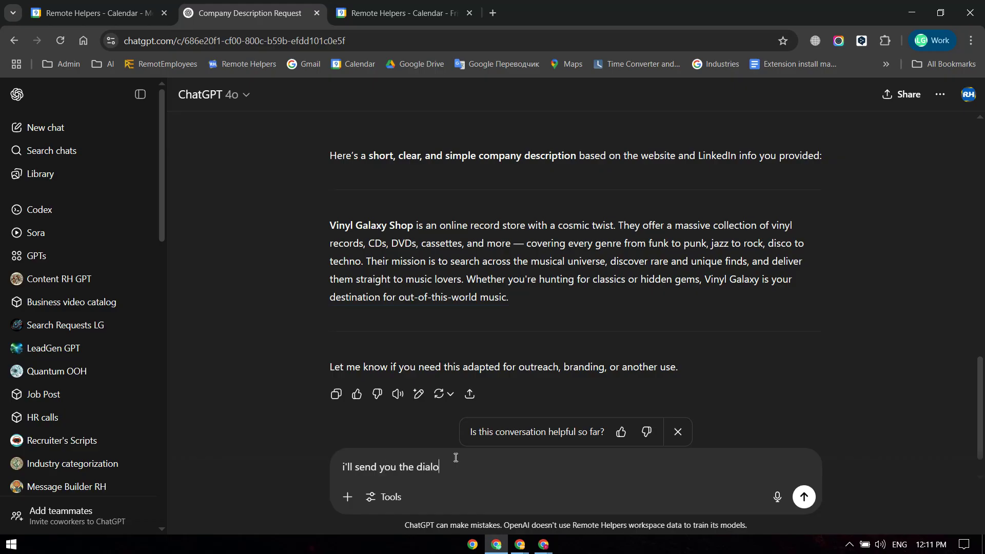
# - Continue the prompt with ", please delete the date and time of messages, emoji, lines with this example:" and start a new line
pyautogui.write('g, please delete the dates ad')
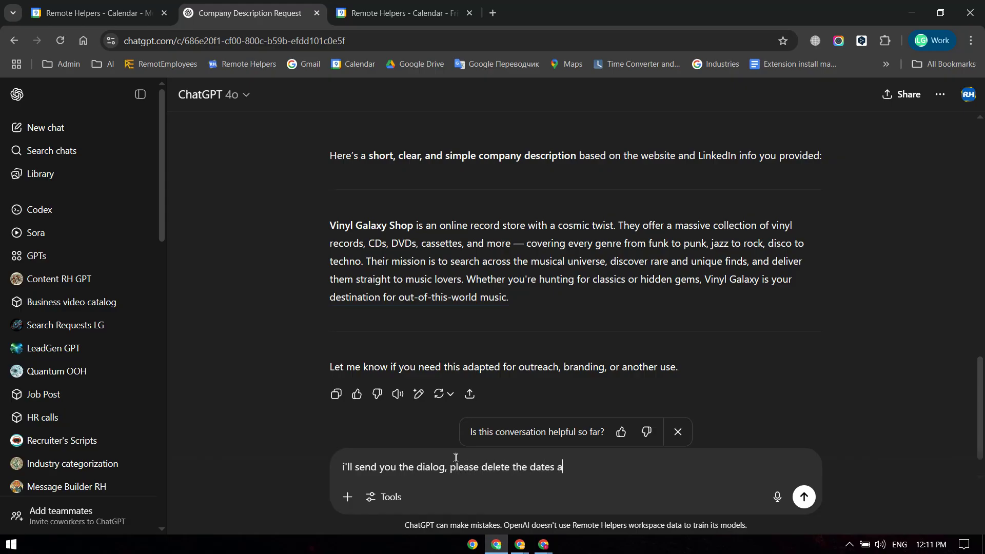
pyautogui.press('BackSpace')
pyautogui.press('BackSpace')
pyautogui.press('BackSpace')
pyautogui.press('BackSpace')
pyautogui.write('and time of messages, ')
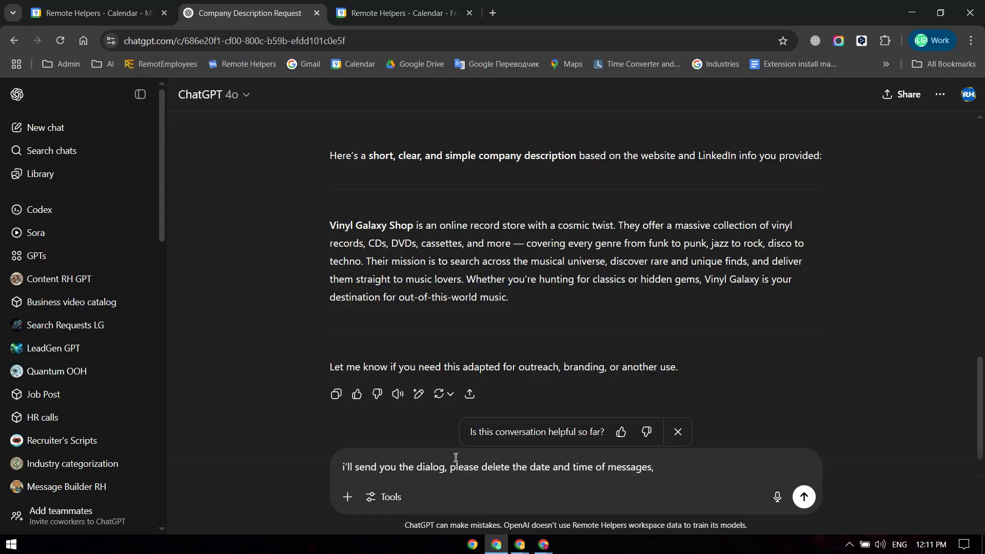
pyautogui.write('emoji')
pyautogui.write(', lines with this example:')
pyautogui.hotkey('shift', 'Return')
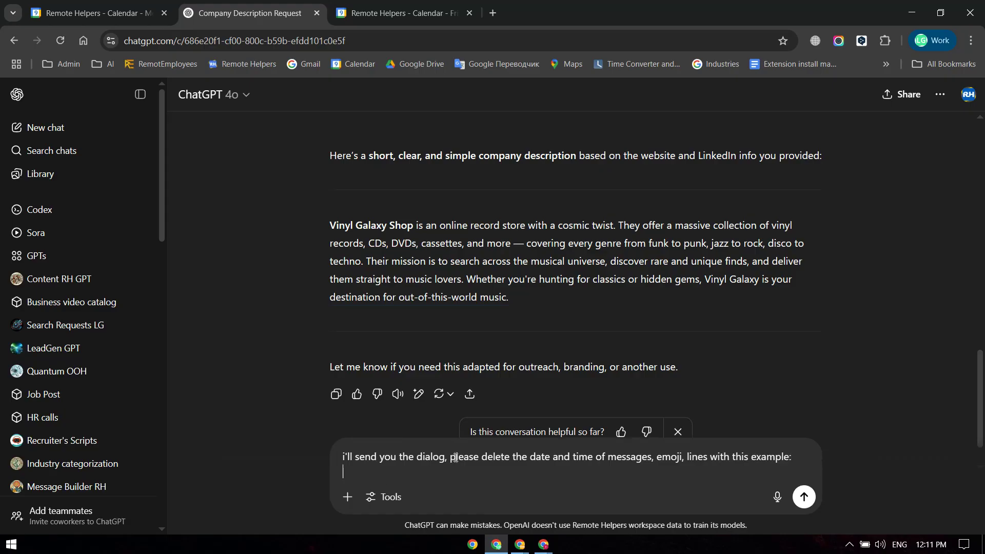
# - Paste the copied LinkedIn conversation below the prompt and look through it for dates, message times and profile lines
pyautogui.hotkey('ctrl', 'v')
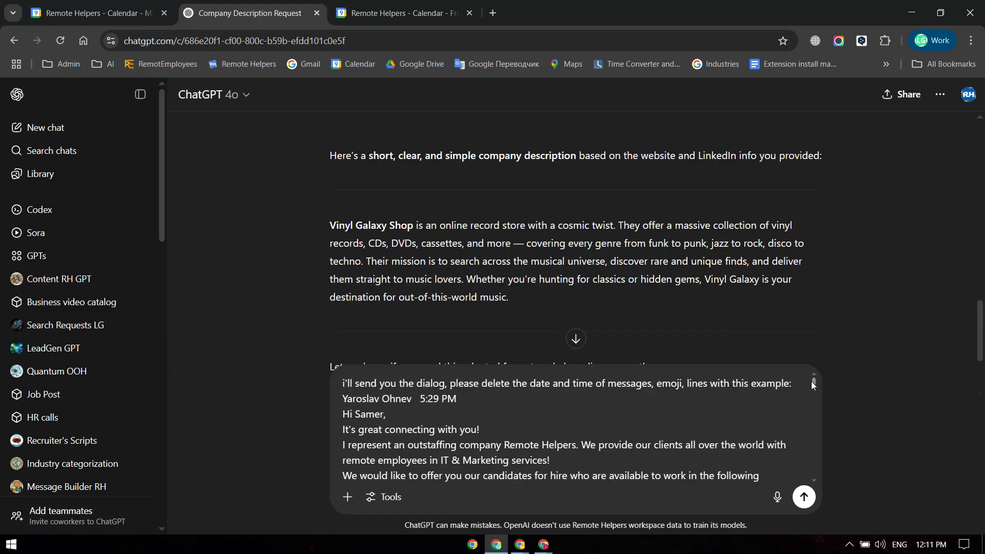
pyautogui.moveTo(812, 380); pyautogui.dragTo(814, 415)
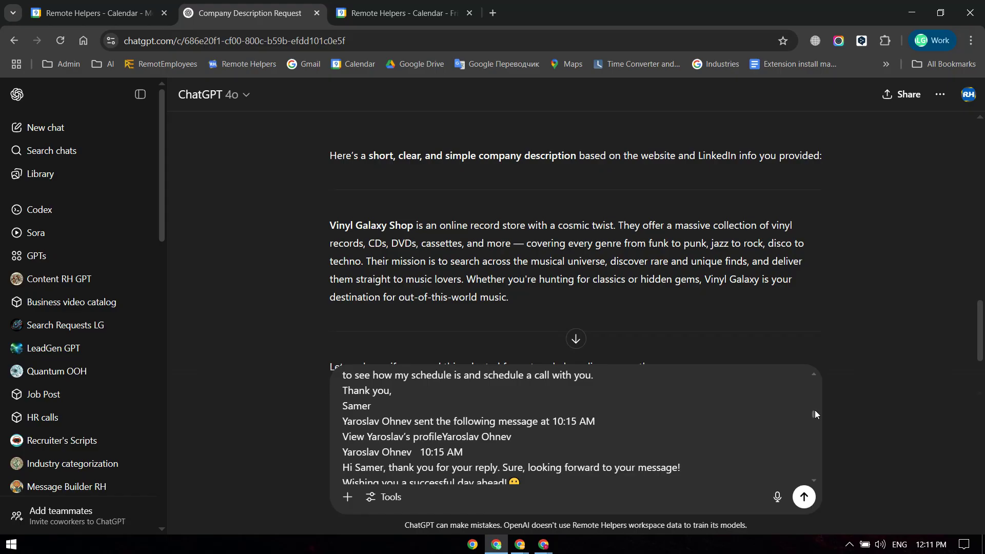
pyautogui.scroll(2, 815, 411)
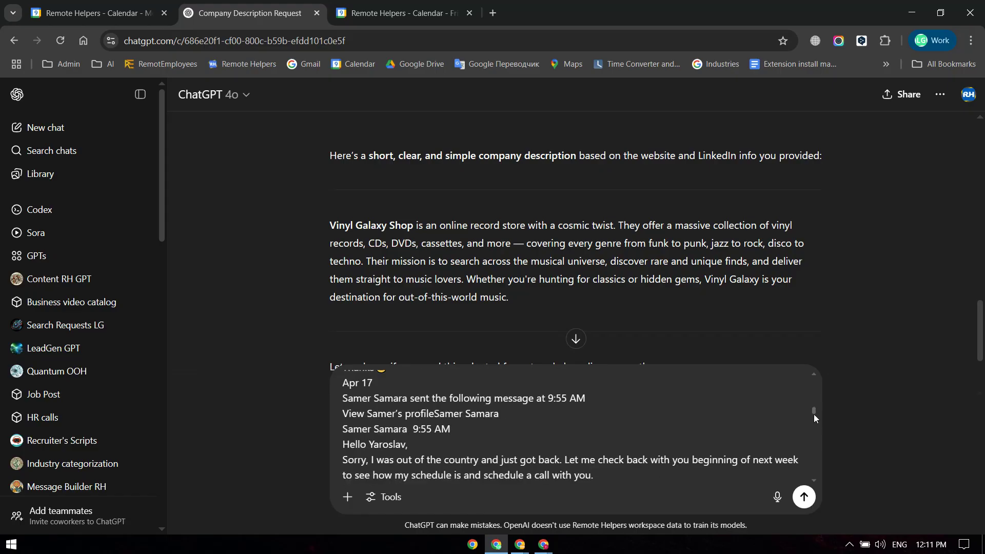
pyautogui.moveTo(815, 411); pyautogui.dragTo(814, 399)
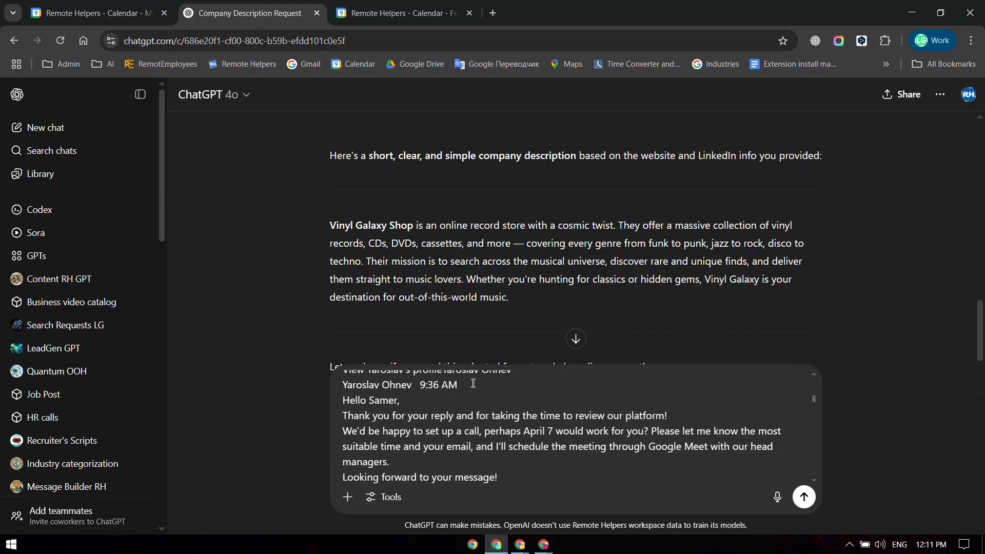
pyautogui.moveTo(497, 383); pyautogui.dragTo(415, 385)
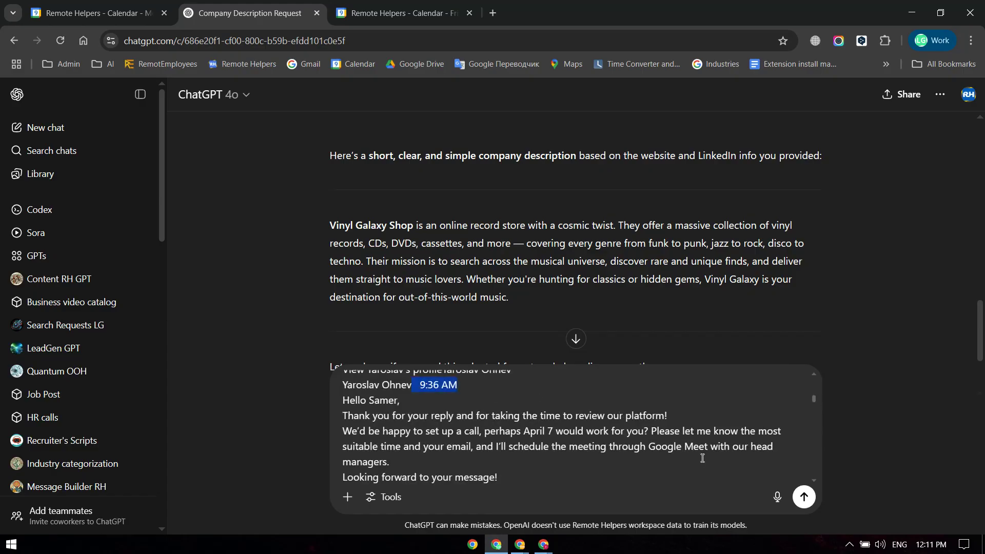
pyautogui.moveTo(814, 402); pyautogui.dragTo(813, 404)
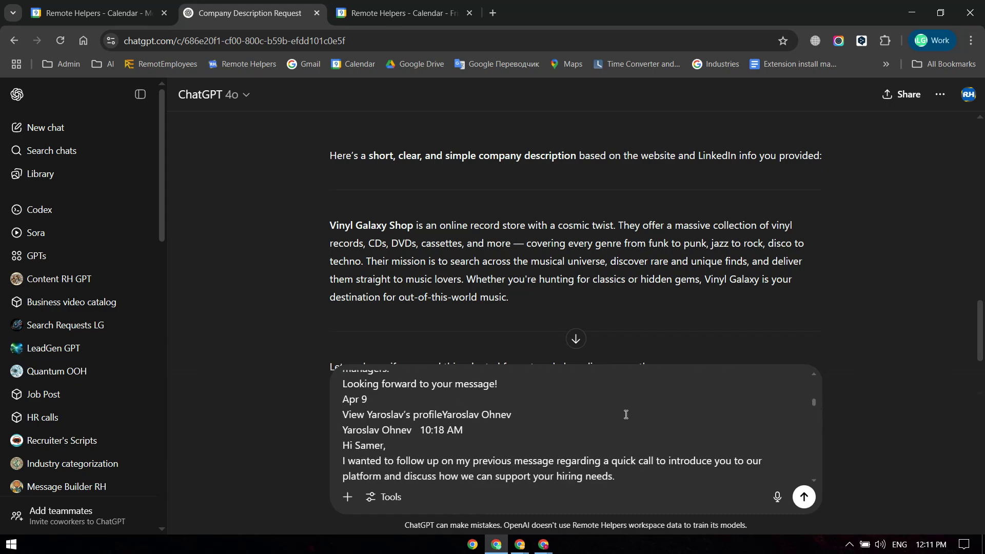
pyautogui.moveTo(813, 402); pyautogui.dragTo(818, 380)
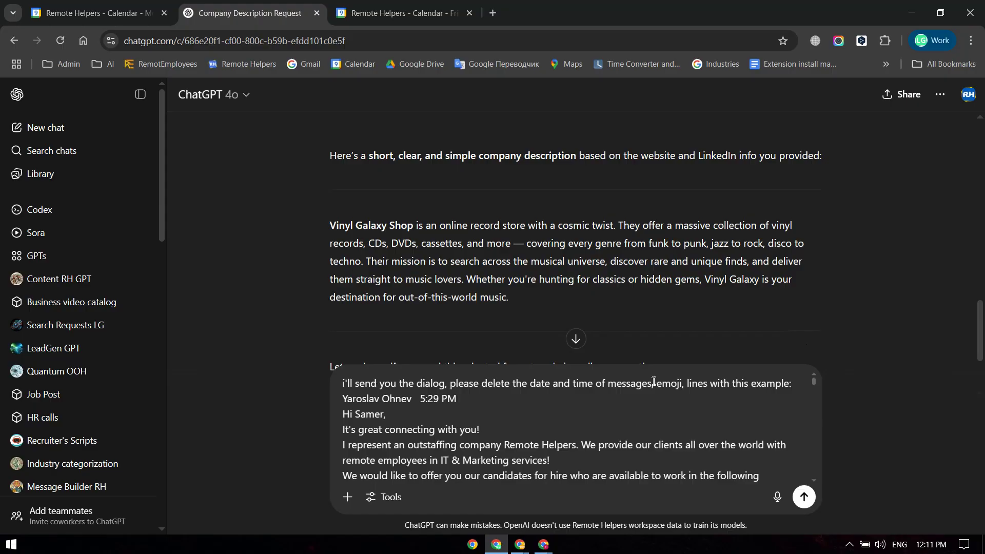
# - Add "links," after "emoji," in the prompt's deletion list and check the pasted dialog through to its last message
pyautogui.click(684, 382)
pyautogui.write('links')
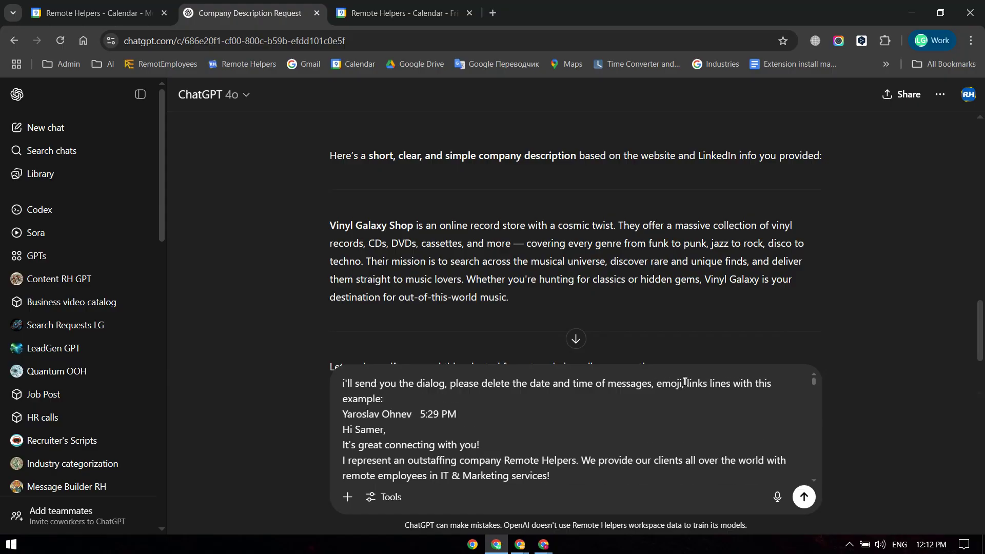
pyautogui.write(',')
pyautogui.hotkey('ctrl', 'End')
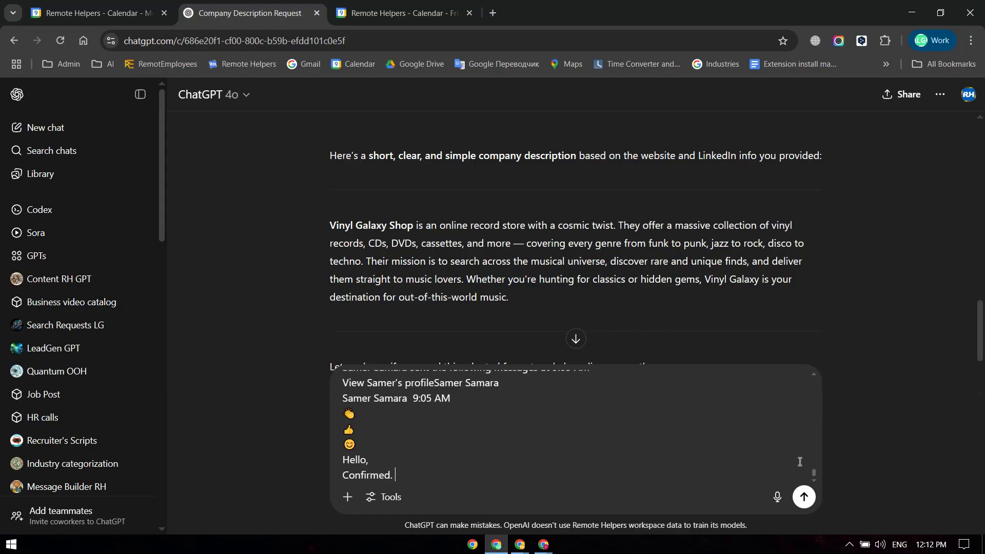
pyautogui.moveTo(815, 472); pyautogui.dragTo(815, 476)
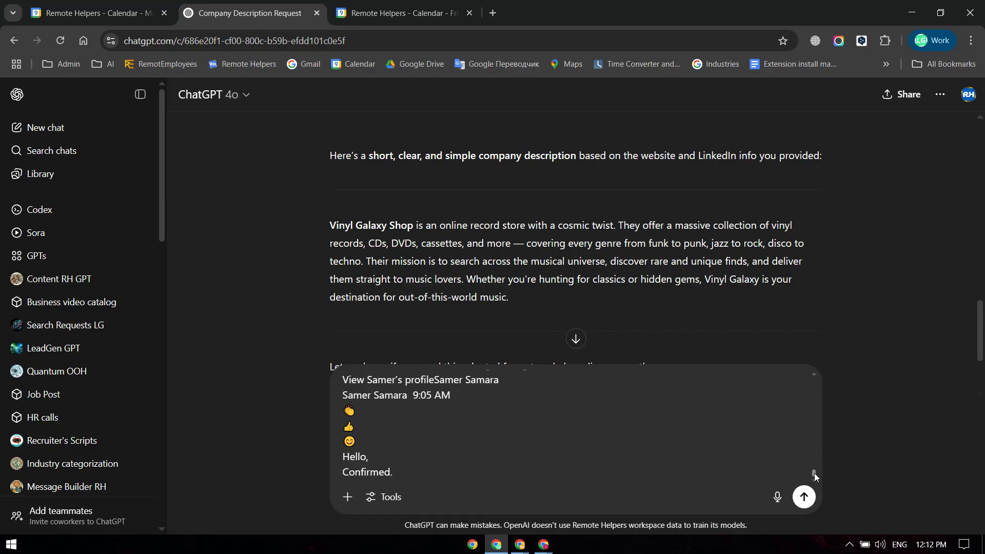
pyautogui.moveTo(814, 473); pyautogui.dragTo(835, 368)
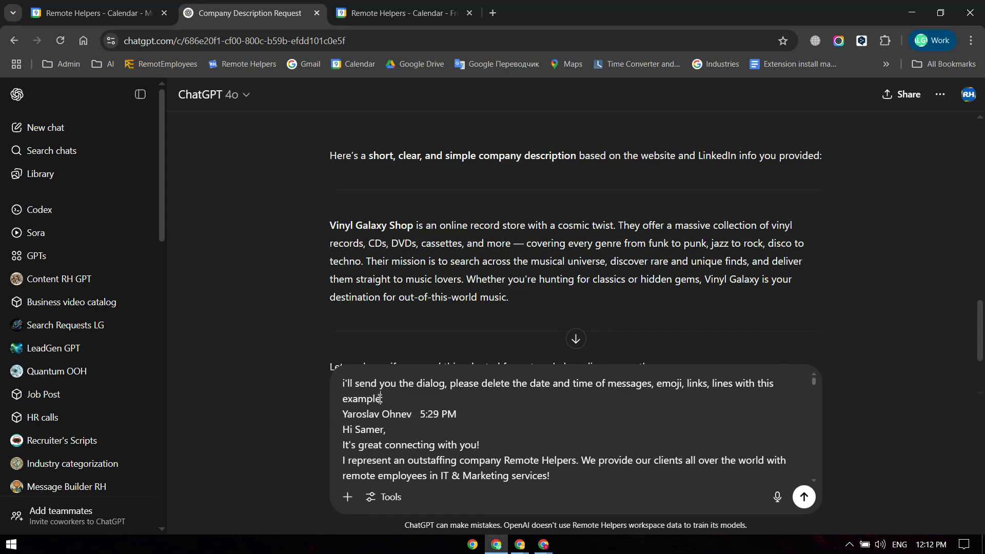
# - Extend the instruction after "example" with ", but also seperate each message with a divider line" and send the prompt
pyautogui.press('BackSpace')
pyautogui.write('but also s')
pyautogui.write('eperate each messag')
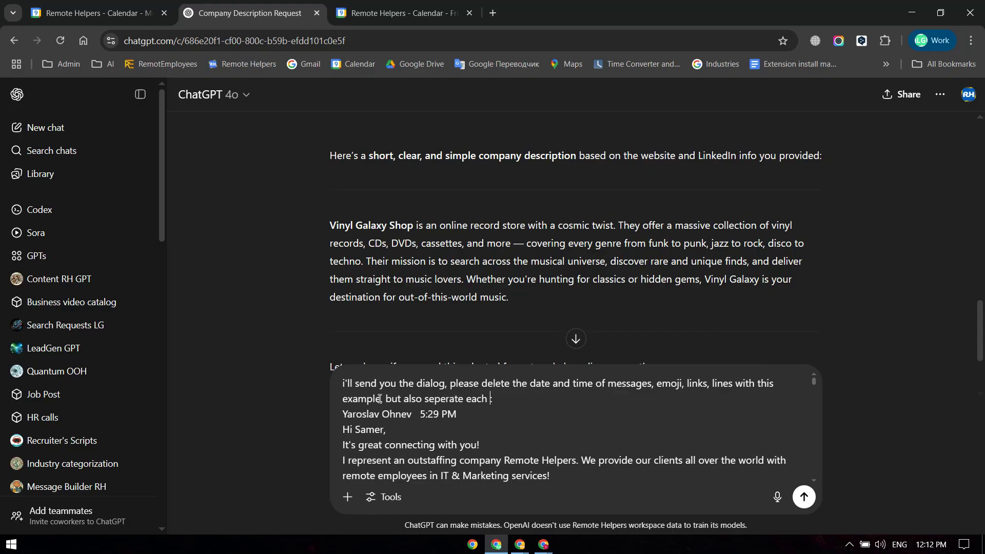
pyautogui.write('e with a divider line')
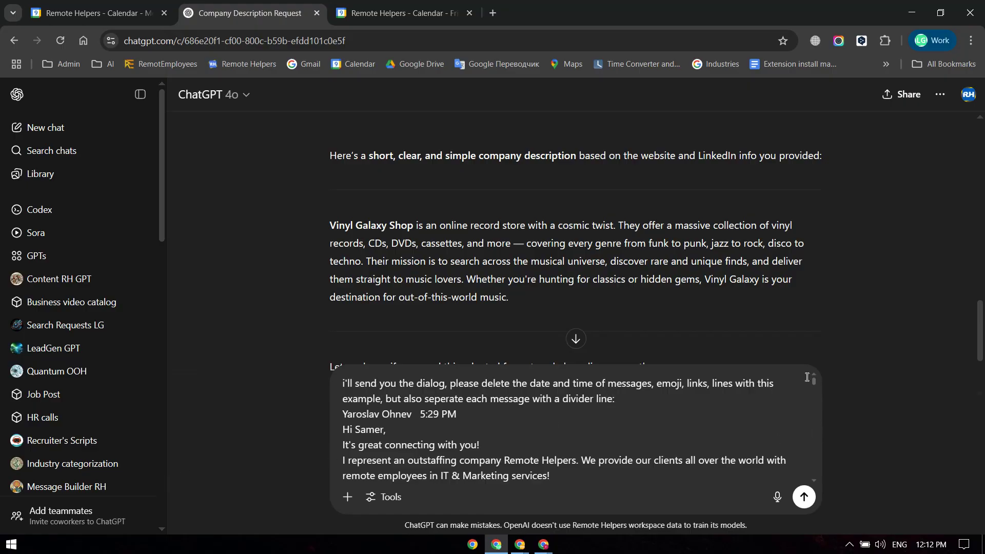
pyautogui.click(803, 498)
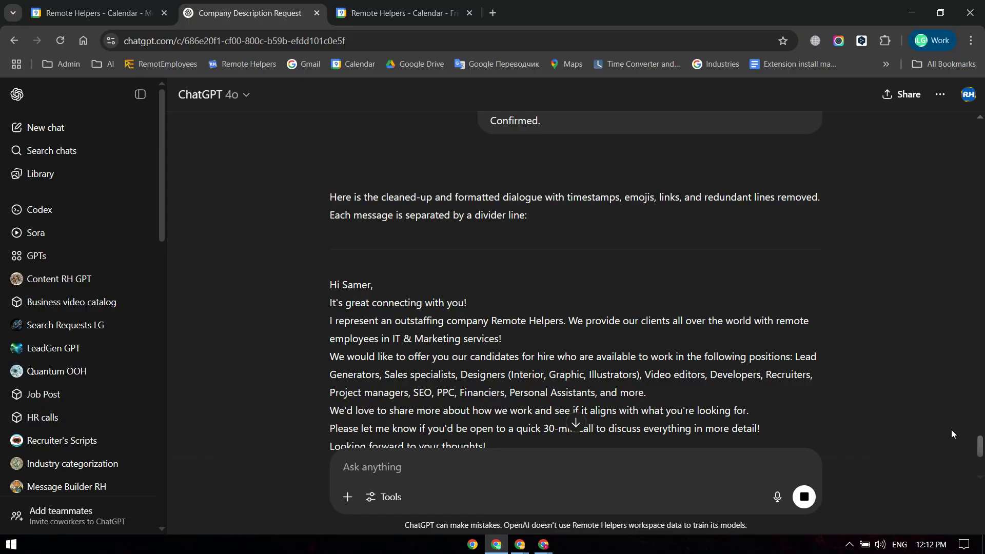
# - Look through the cleaned dialog in the reply and select its messages from the end upward
pyautogui.scroll(-3, 980, 452)
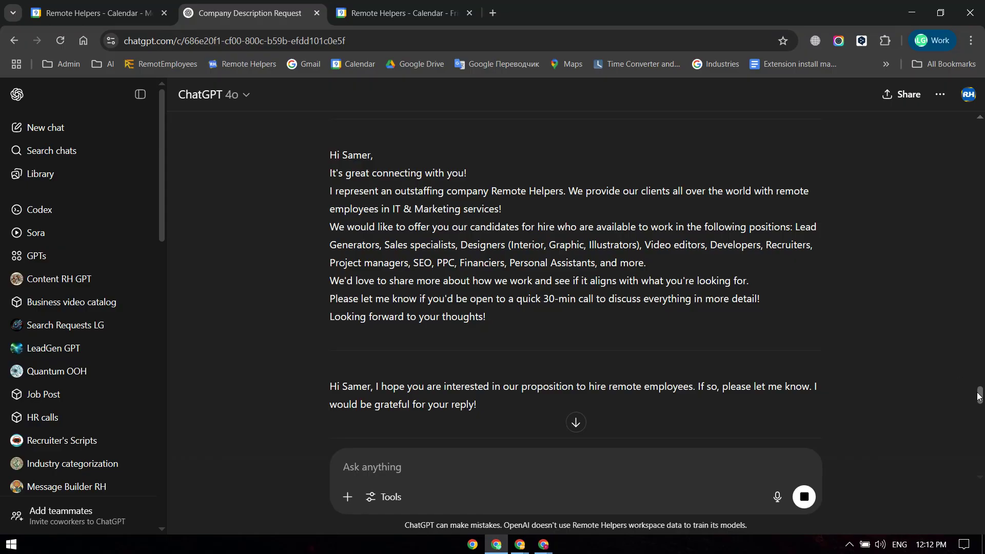
pyautogui.moveTo(979, 399); pyautogui.dragTo(979, 463)
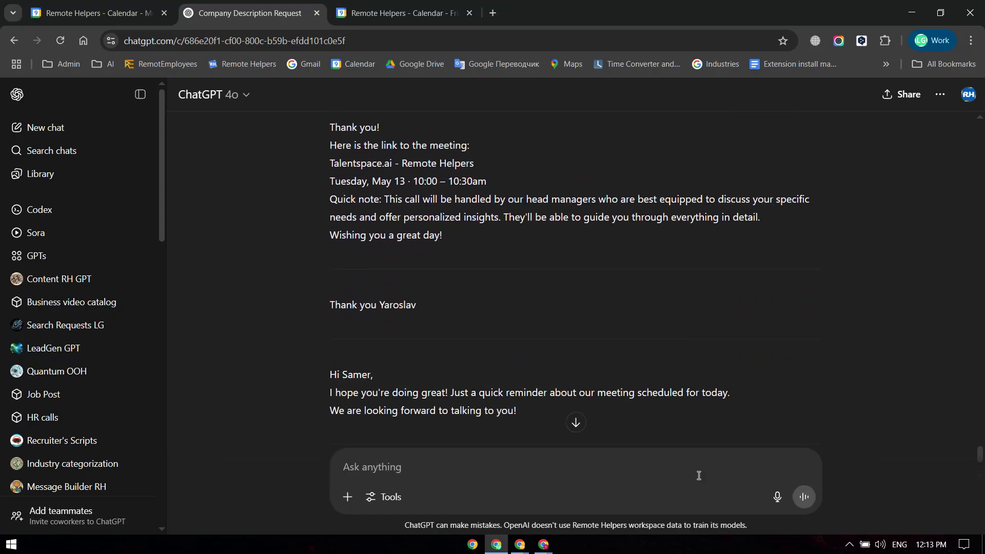
pyautogui.moveTo(332, 199); pyautogui.dragTo(318, 218)
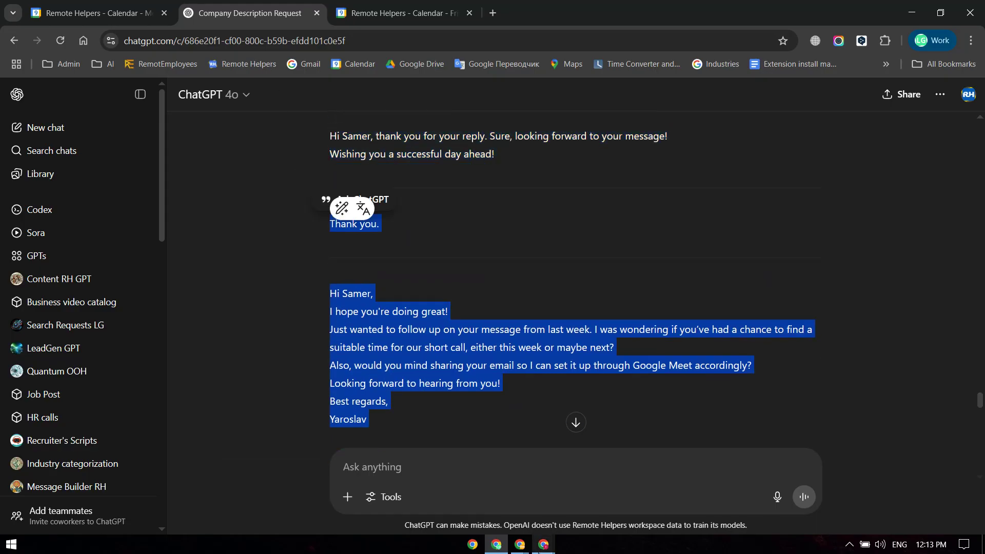
# - Switch to the CRM, hide the blank CyberSeeker communication form and open the existing first communication for editing
pyautogui.moveTo(543, 547)
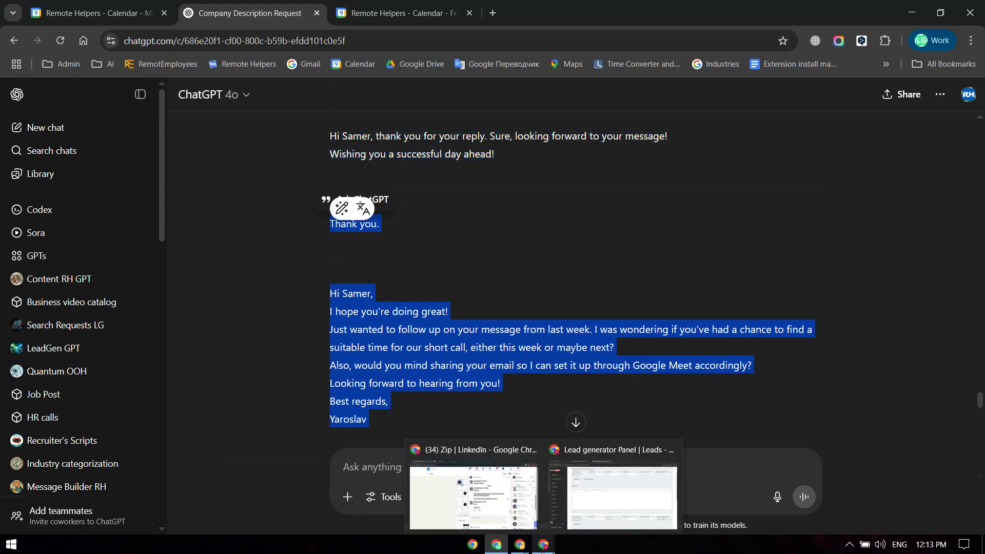
pyautogui.click(591, 483)
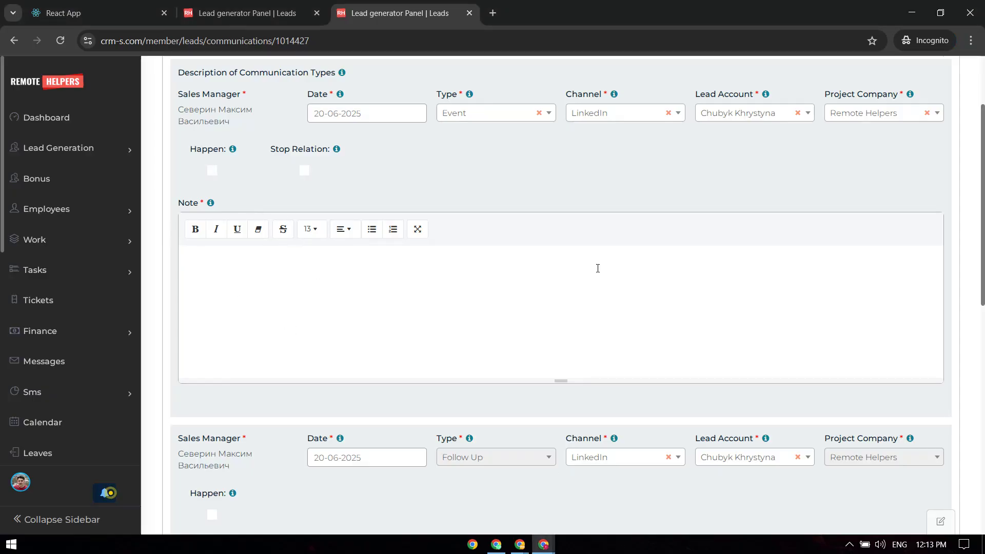
pyautogui.scroll(-6, 527, 388)
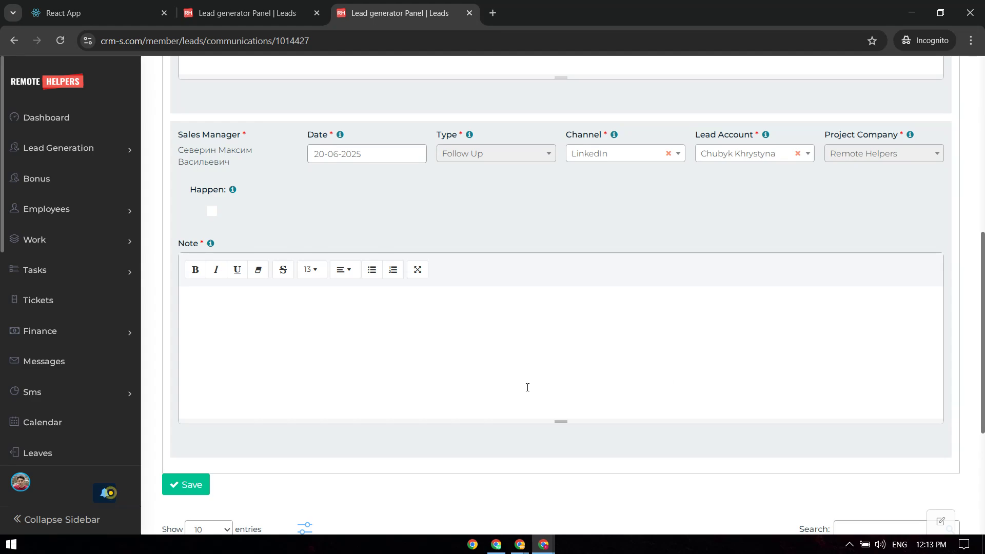
pyautogui.moveTo(984, 366); pyautogui.dragTo(980, 84)
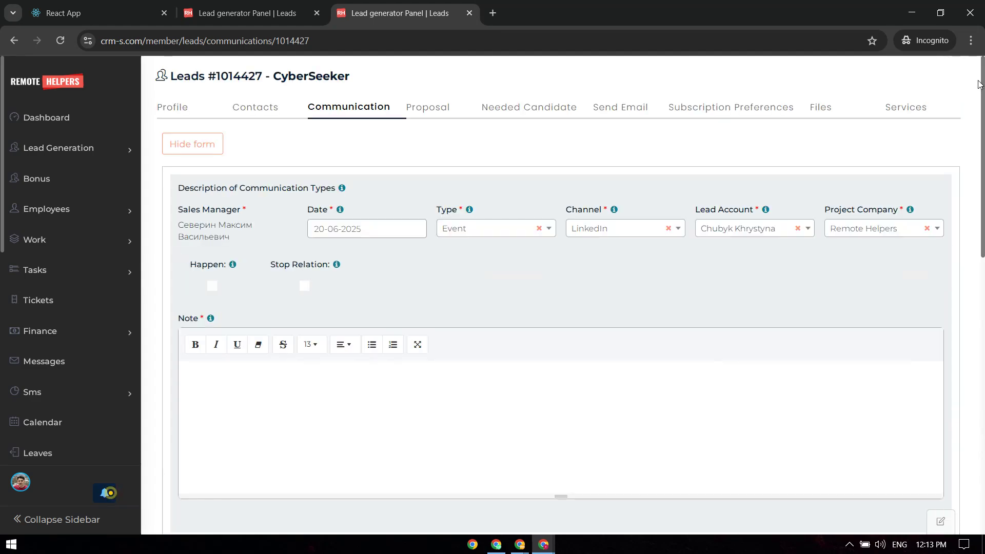
pyautogui.click(206, 146)
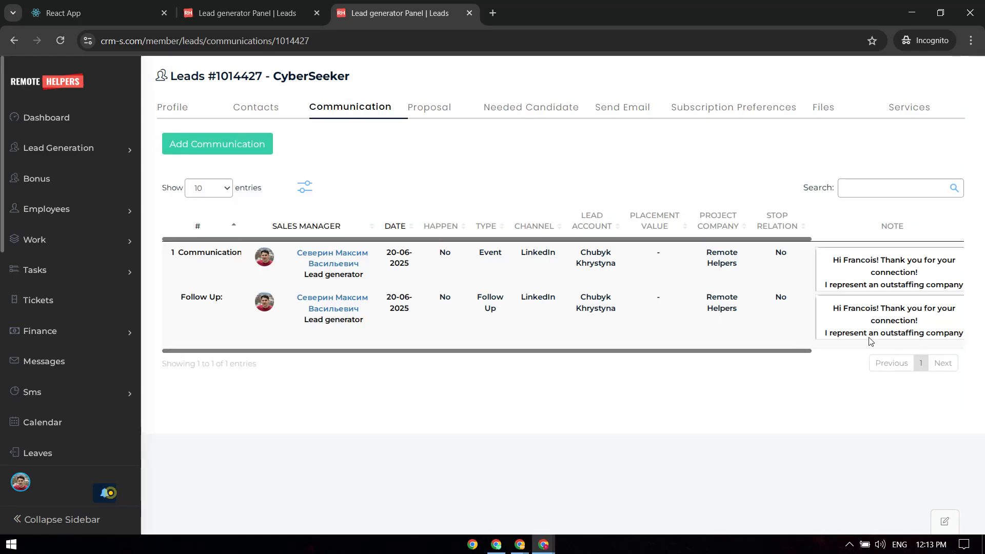
pyautogui.moveTo(790, 352); pyautogui.dragTo(949, 352)
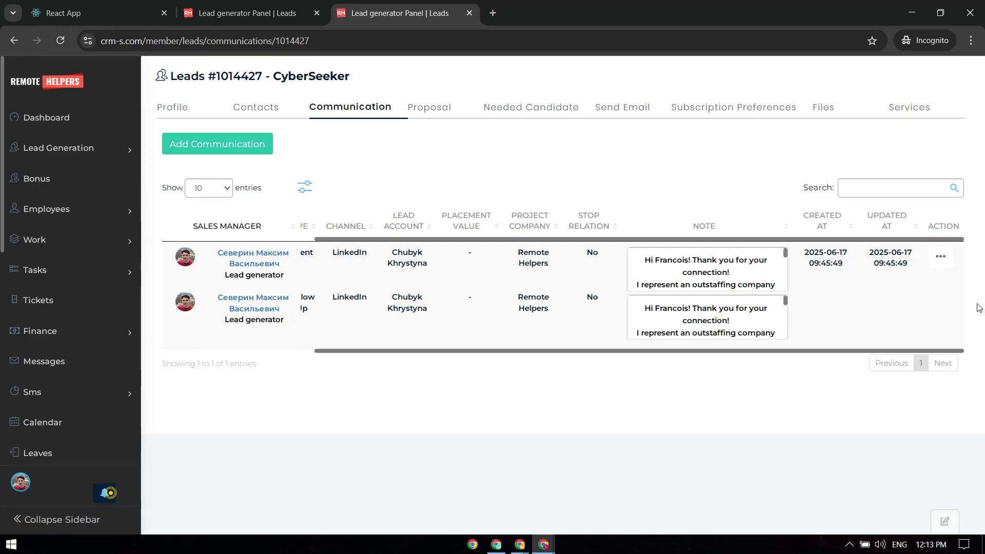
pyautogui.click(942, 263)
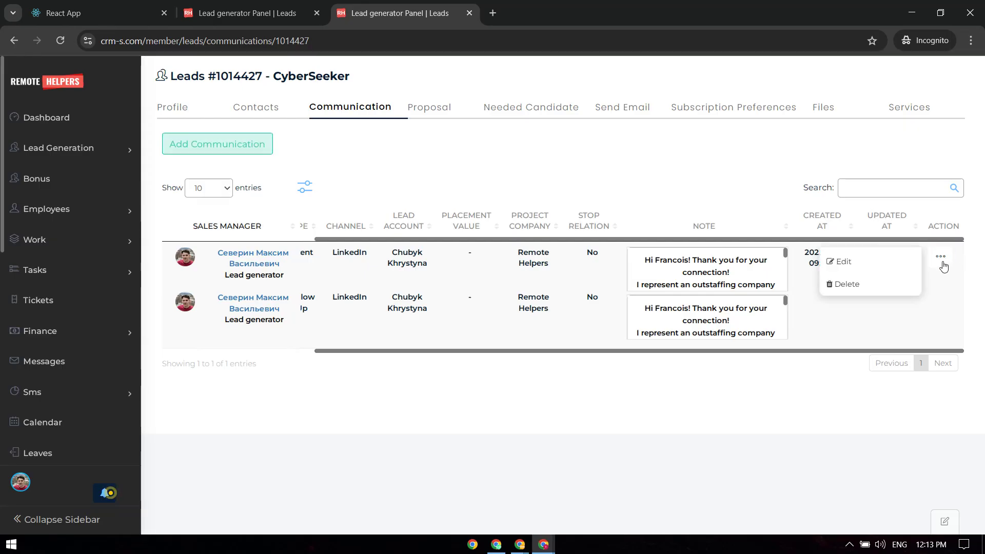
pyautogui.click(908, 264)
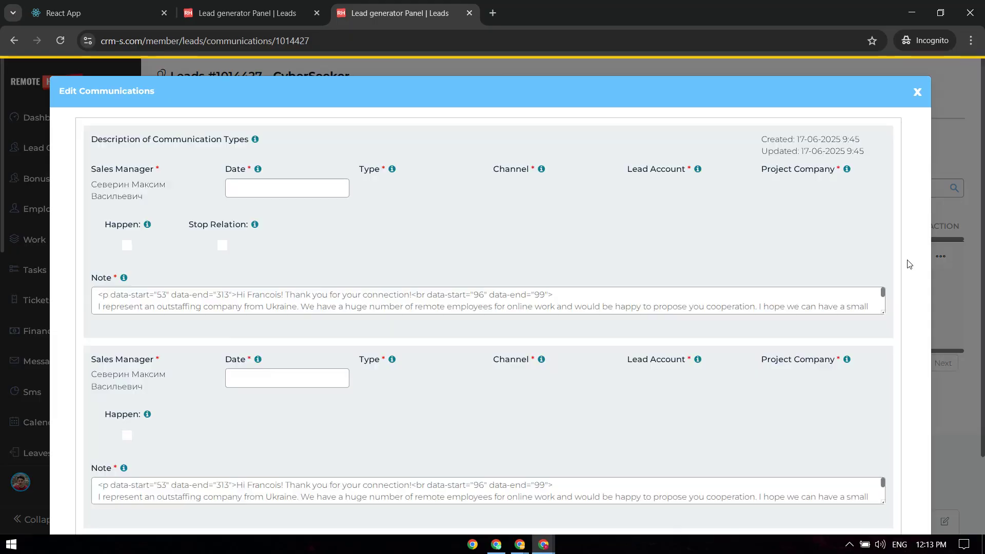
# - Examine the event note from its first message to the meeting details, checking the divider lines and the video call link
pyautogui.moveTo(983, 201); pyautogui.dragTo(975, 205)
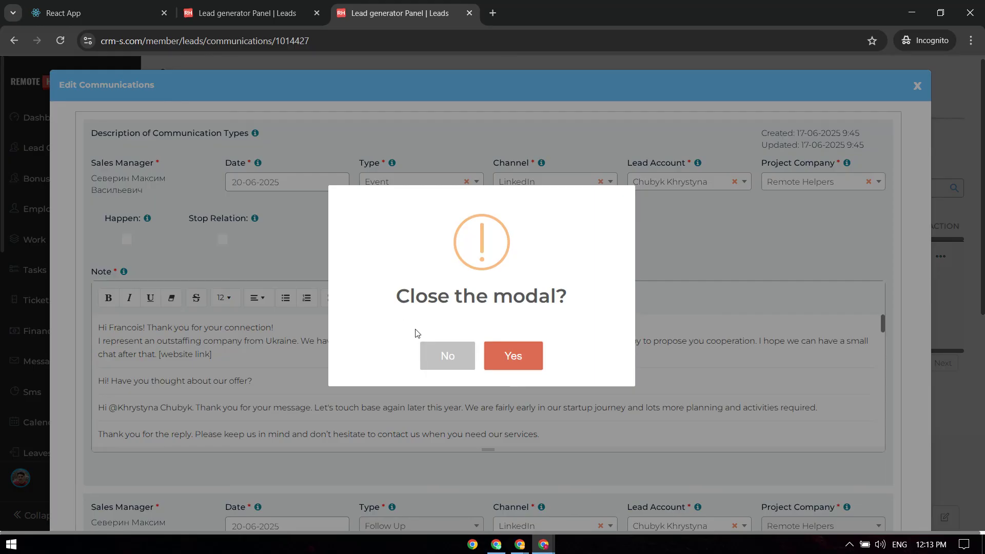
pyautogui.click(441, 354)
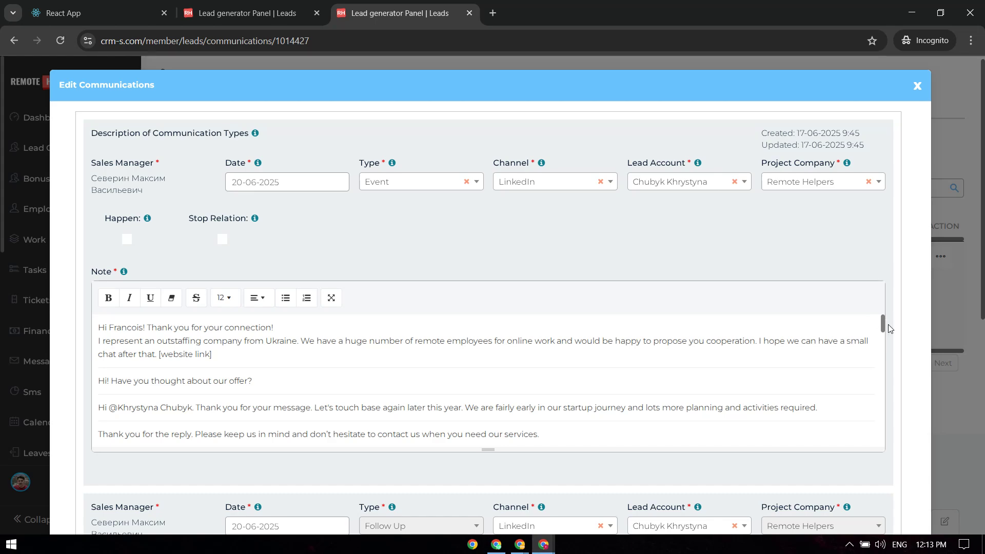
pyautogui.moveTo(884, 324); pyautogui.dragTo(913, 311)
pyautogui.moveTo(197, 381); pyautogui.dragTo(98, 380)
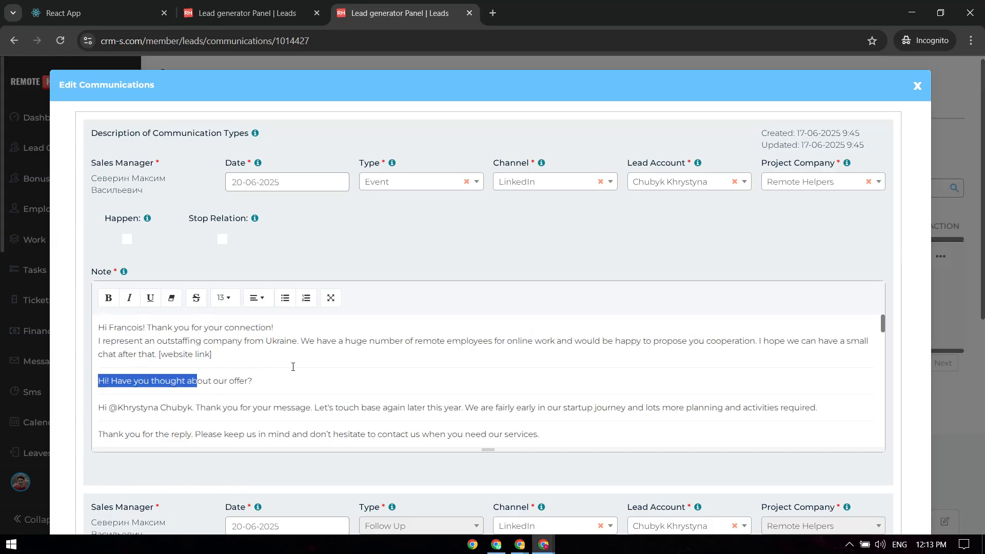
pyautogui.click(381, 362)
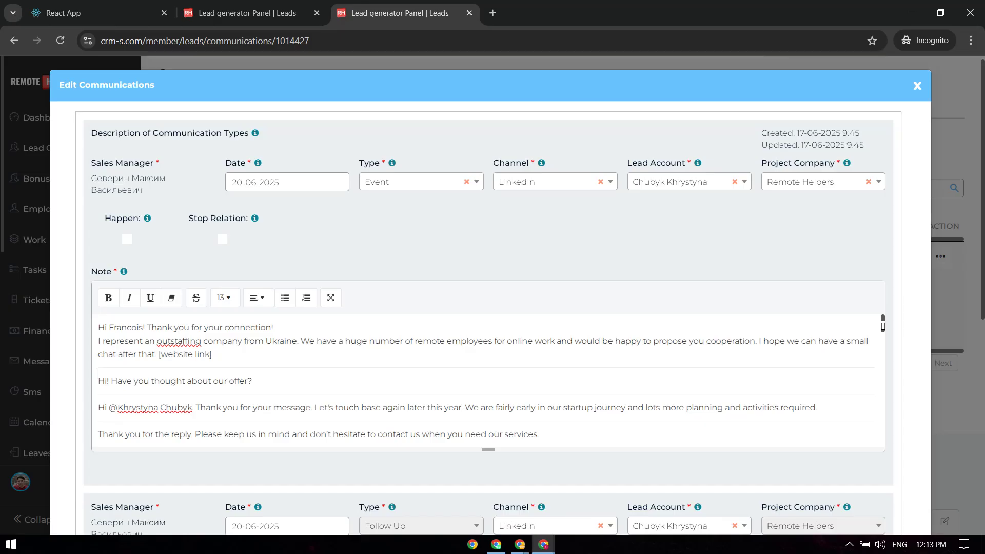
pyautogui.moveTo(883, 324); pyautogui.dragTo(908, 442)
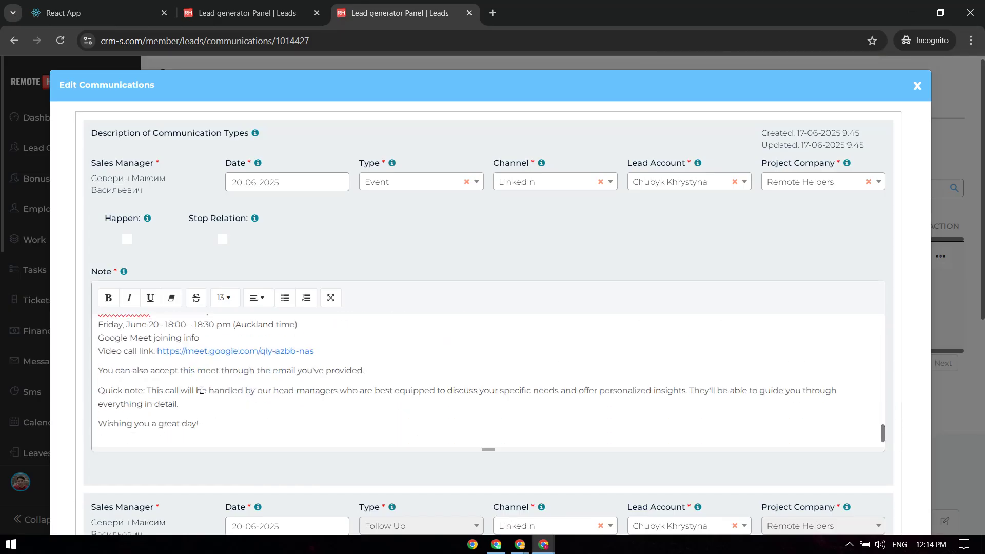
pyautogui.moveTo(318, 352); pyautogui.dragTo(85, 354)
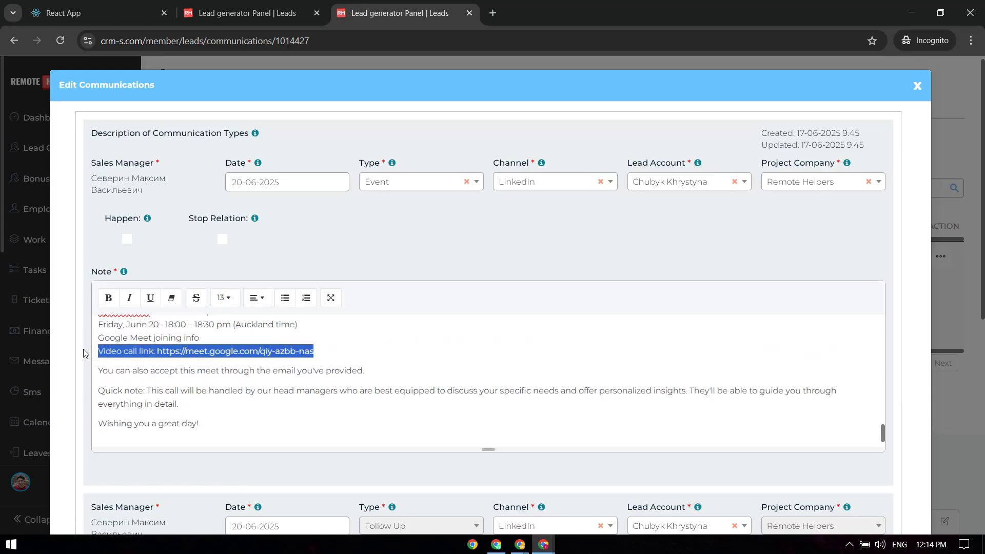
pyautogui.click(140, 370)
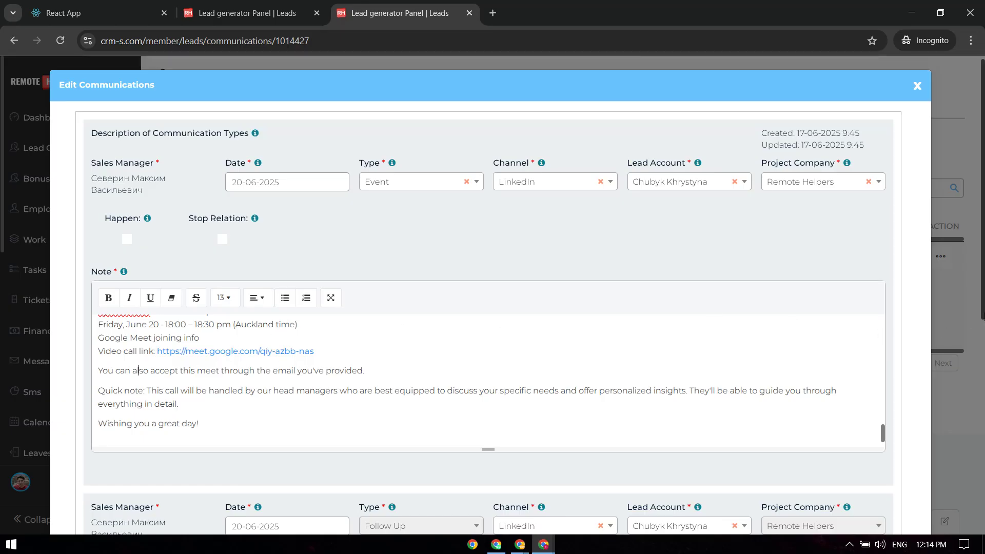
# - Compare the event entry with the follow-up entry below it, including both notes, and keep the communication editor open
pyautogui.scroll(-3, 811, 329)
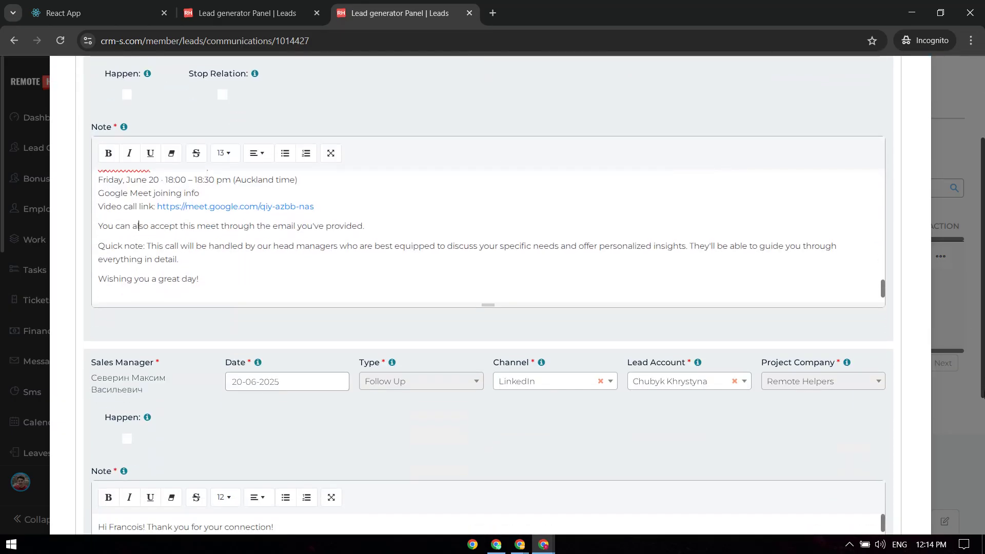
pyautogui.click(82, 223)
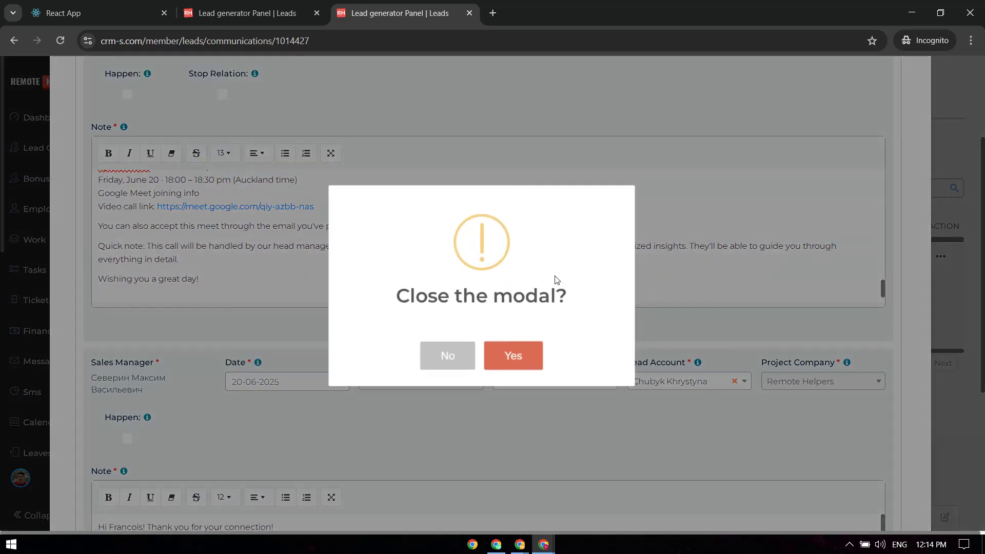
pyautogui.click(443, 368)
pyautogui.click(139, 226)
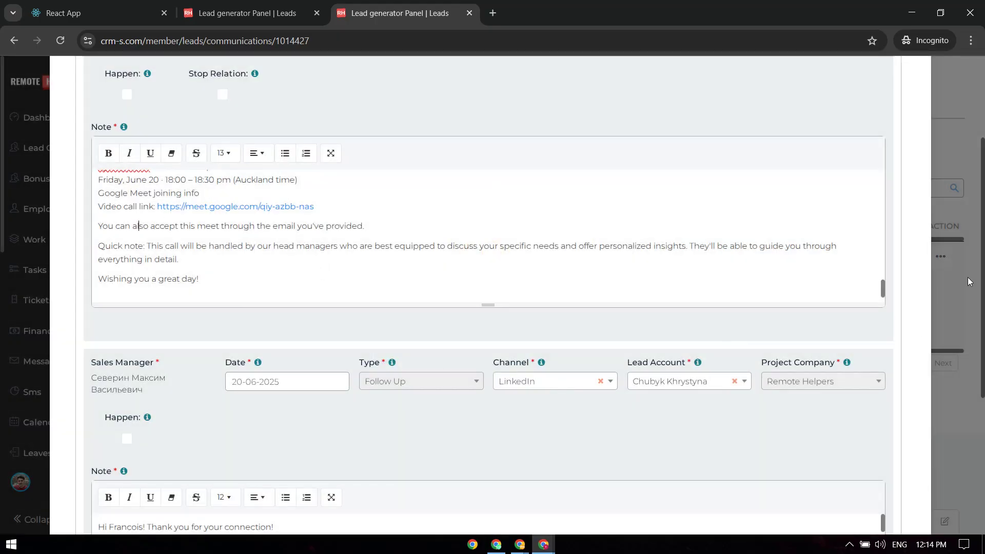
pyautogui.scroll(-2, 138, 226)
pyautogui.moveTo(983, 334); pyautogui.dragTo(984, 384)
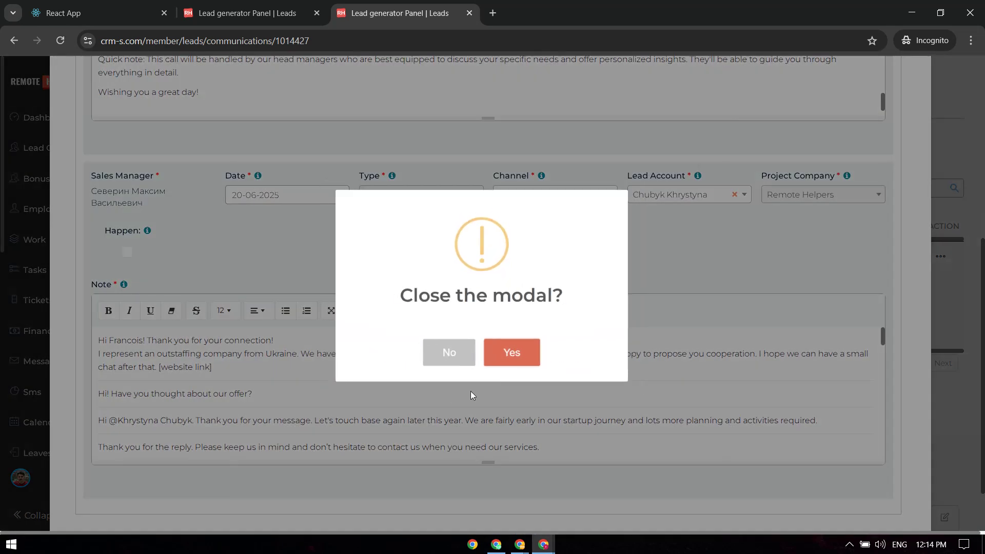
pyautogui.click(440, 359)
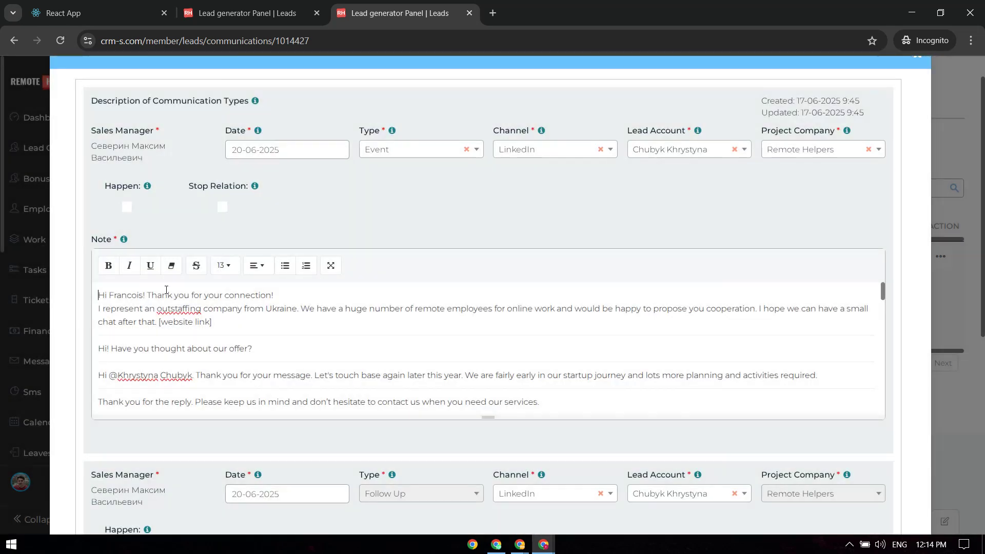
pyautogui.moveTo(984, 253); pyautogui.dragTo(983, 132)
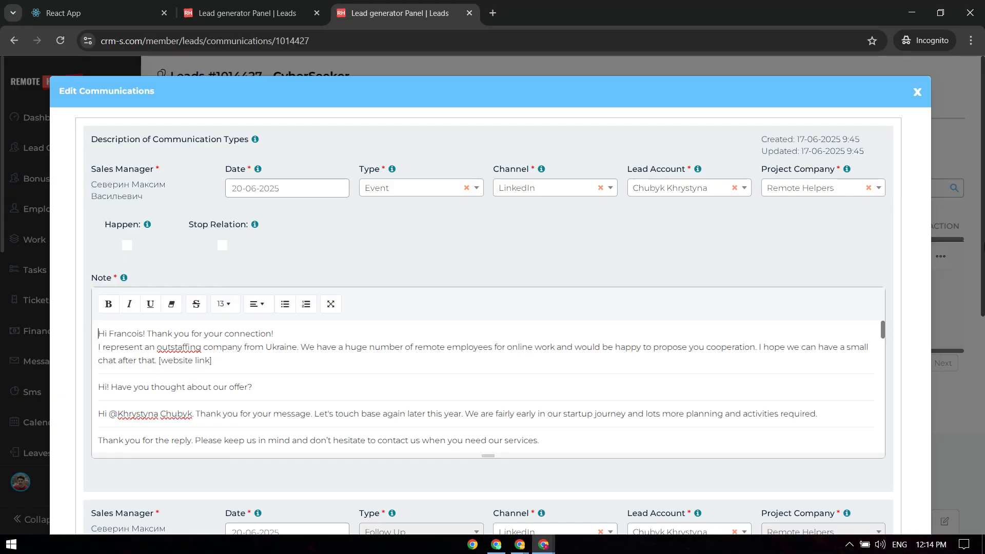
pyautogui.moveTo(983, 247); pyautogui.dragTo(964, 385)
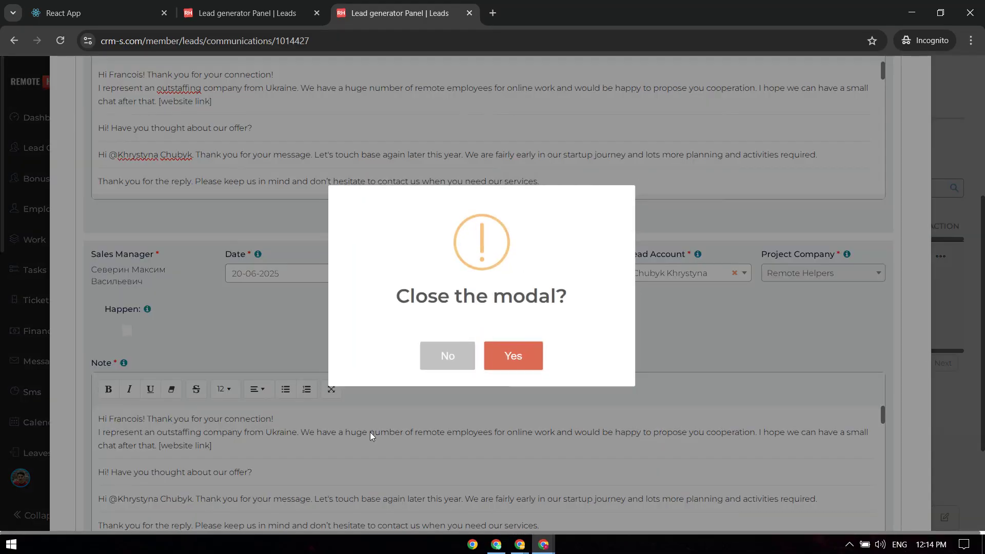
pyautogui.click(460, 367)
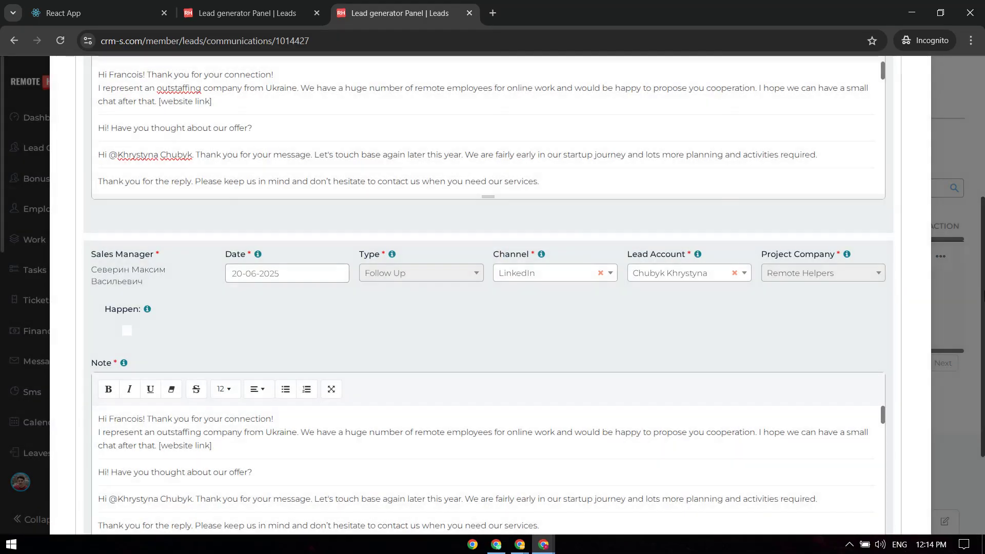
pyautogui.moveTo(984, 294); pyautogui.dragTo(970, 436)
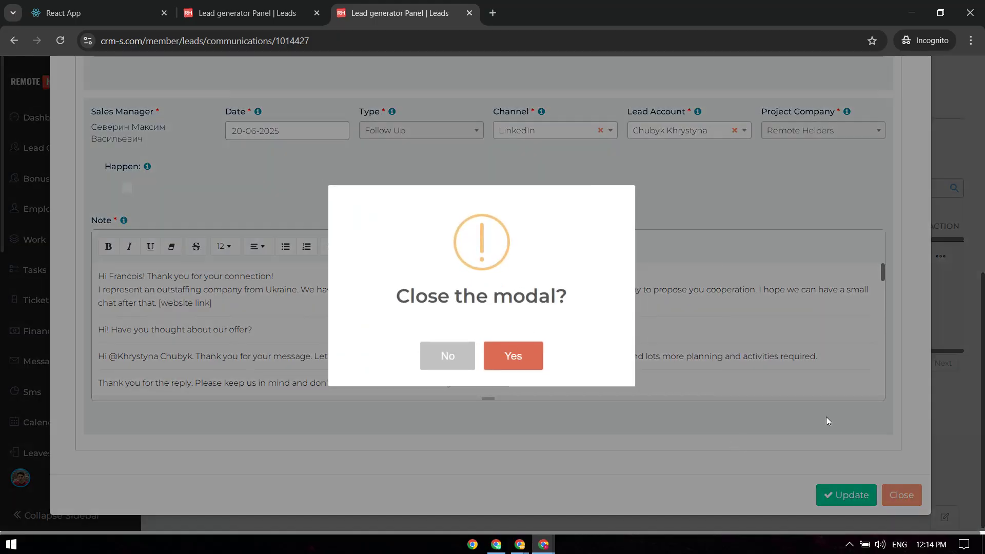
pyautogui.click(445, 364)
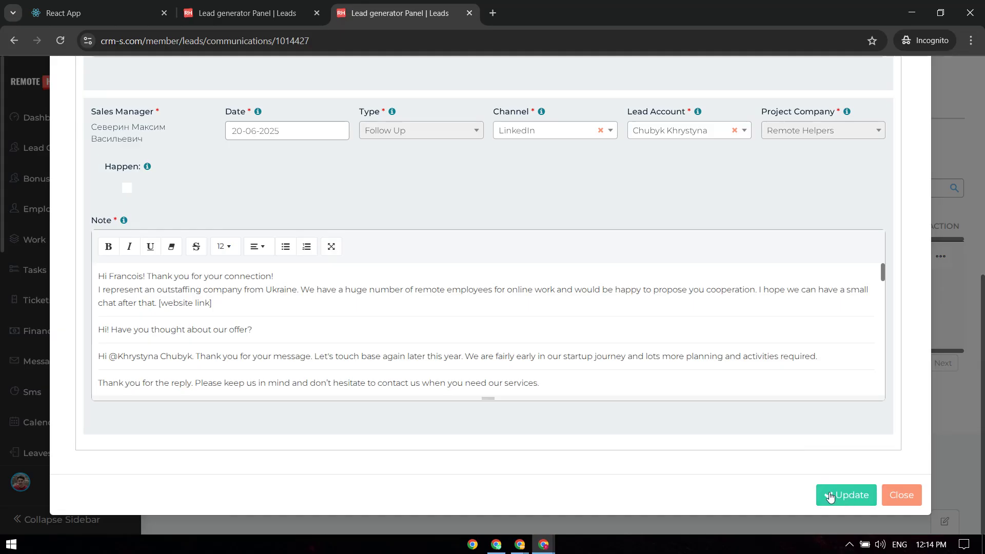
# - Close the communication editor, check CyberSeeker's status in the leads list and return to its communications
pyautogui.click(967, 373)
pyautogui.click(511, 361)
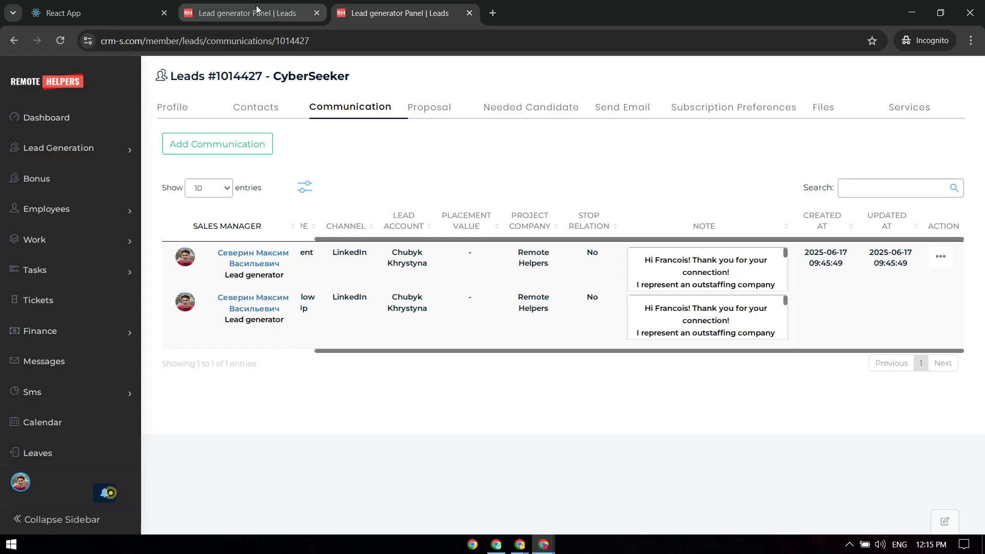
pyautogui.hotkey('ctrl', 'shift', 'Tab')
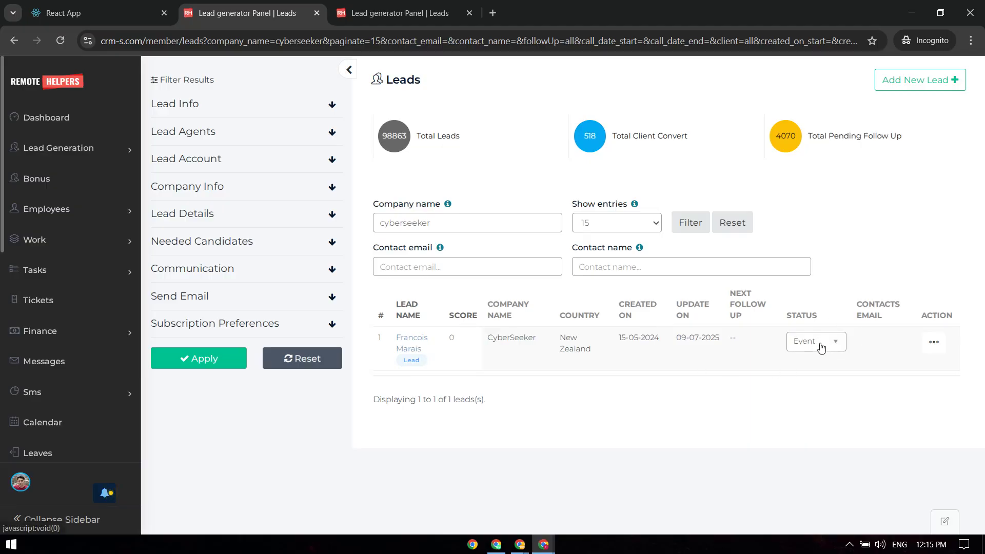
pyautogui.click(389, 4)
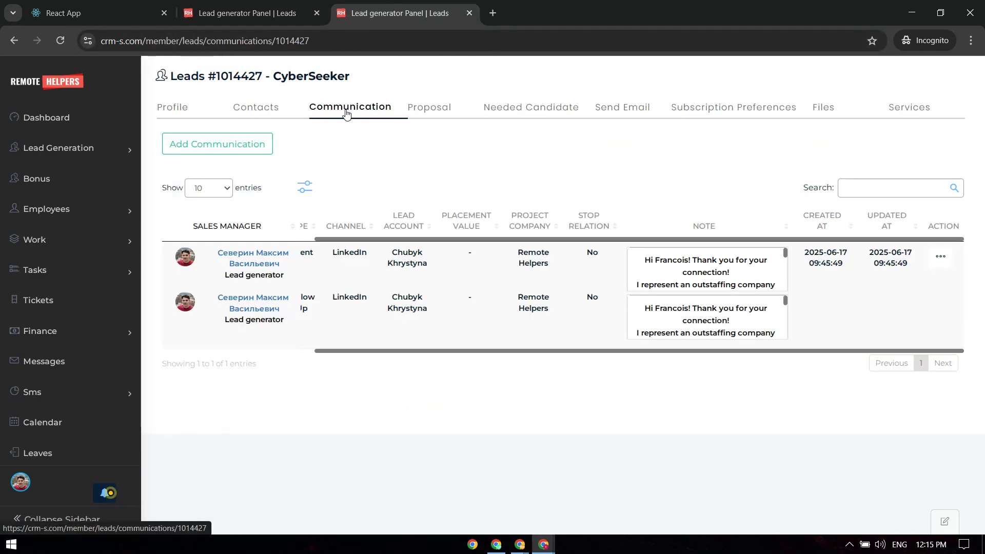
# - Reopen the CyberSeeker communication for editing and mark the event entry as happened
pyautogui.click(943, 258)
pyautogui.click(897, 259)
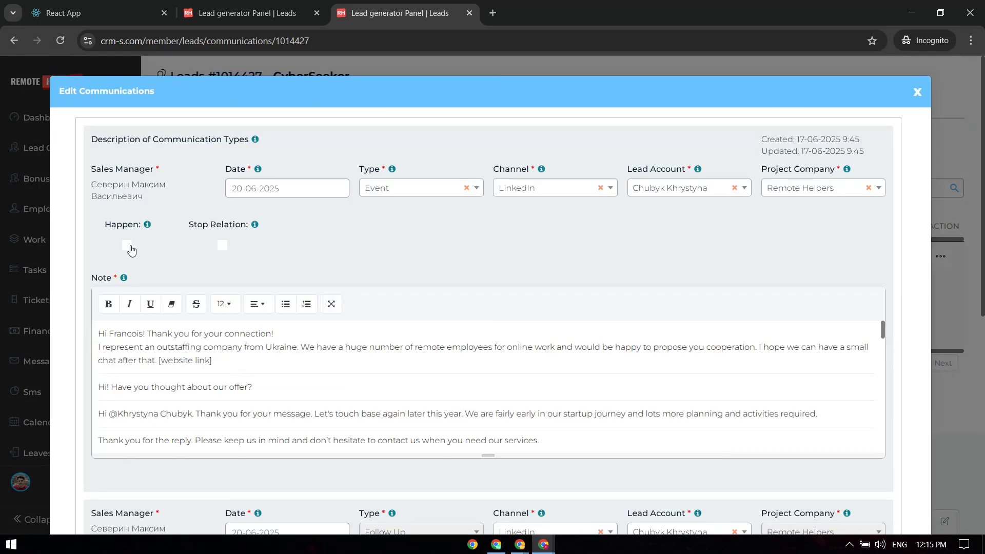
pyautogui.click(128, 245)
# - Mark the follow-up entry below the event as happened too, keeping the communication editor open when asked to close it
pyautogui.scroll(-3, 922, 275)
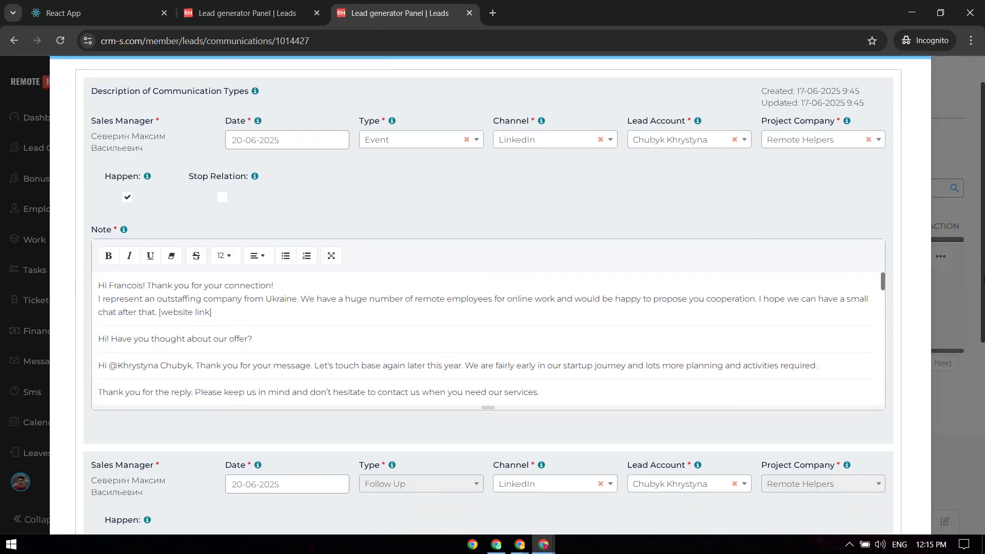
pyautogui.moveTo(983, 343); pyautogui.dragTo(974, 370)
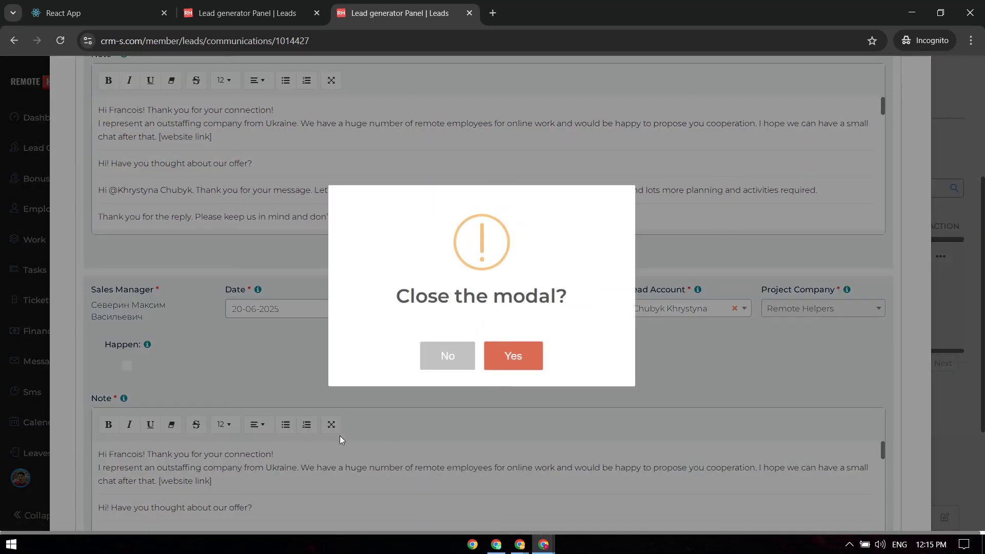
pyautogui.click(451, 362)
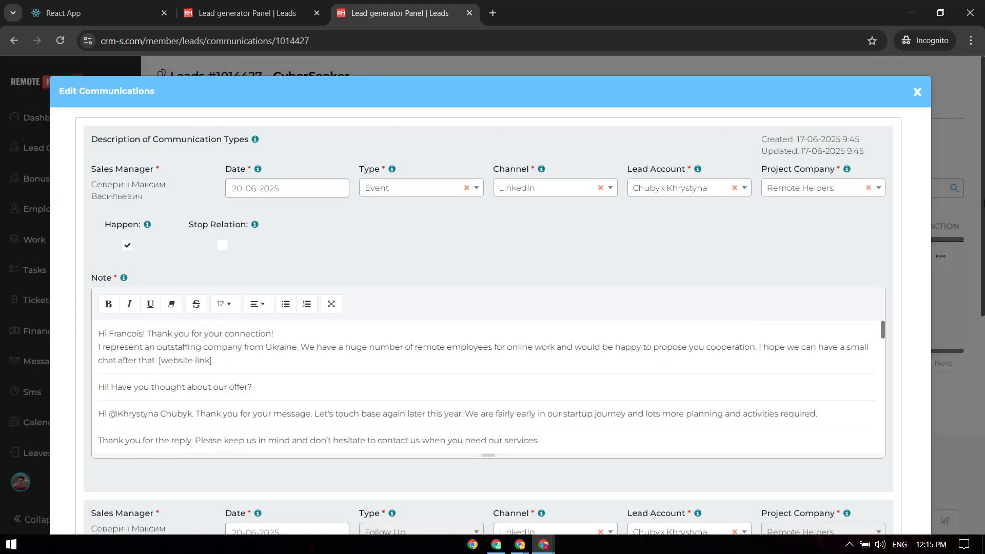
pyautogui.moveTo(983, 204); pyautogui.dragTo(978, 406)
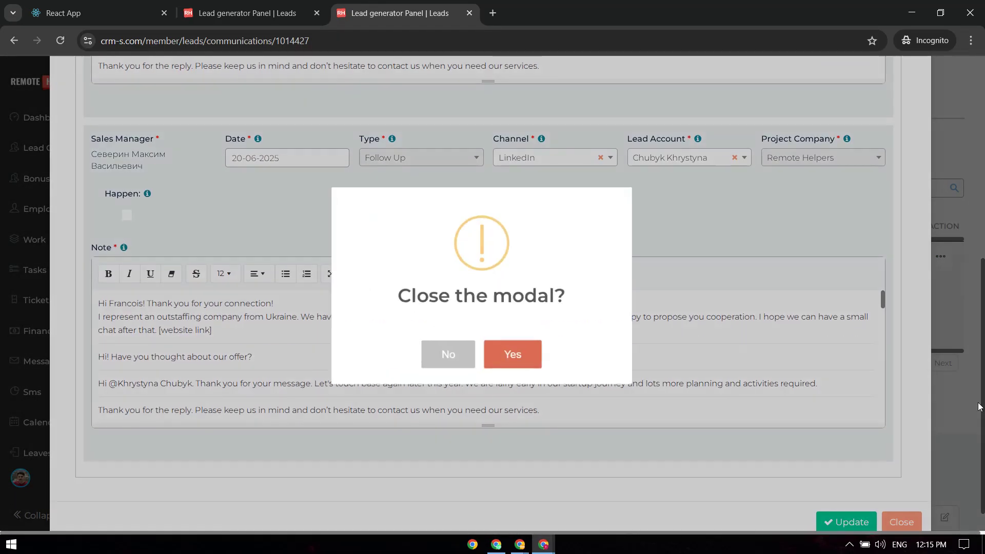
pyautogui.click(447, 353)
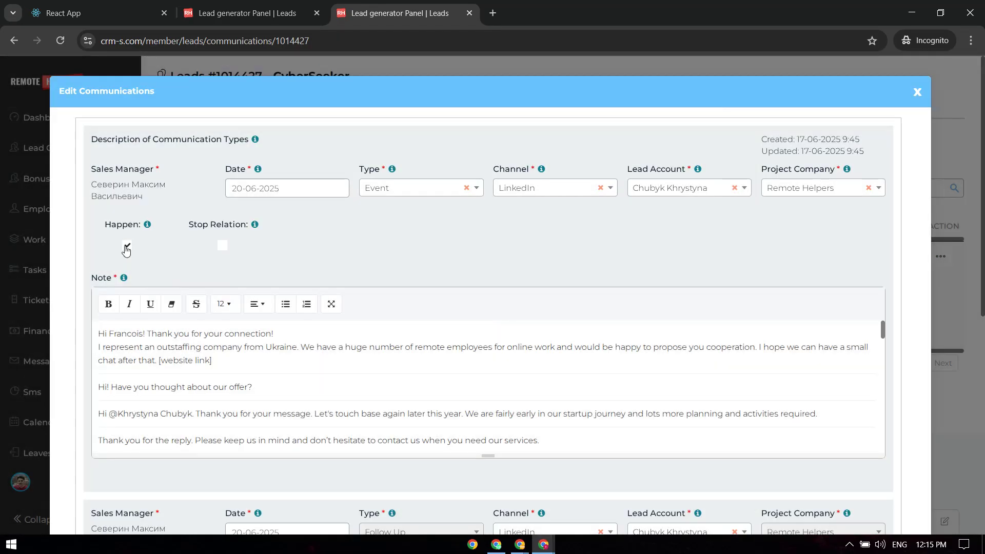
pyautogui.scroll(-4, 841, 292)
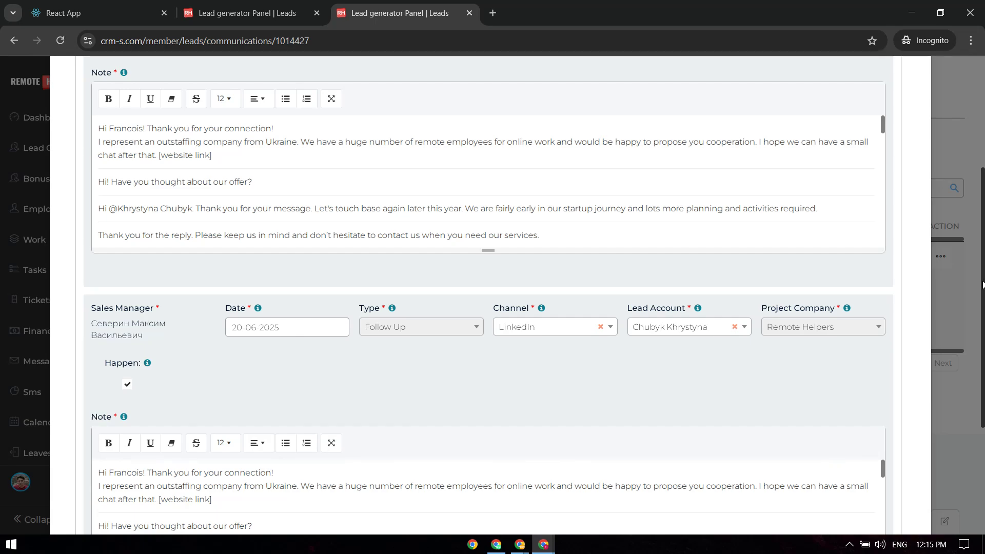
pyautogui.scroll(-4, 858, 316)
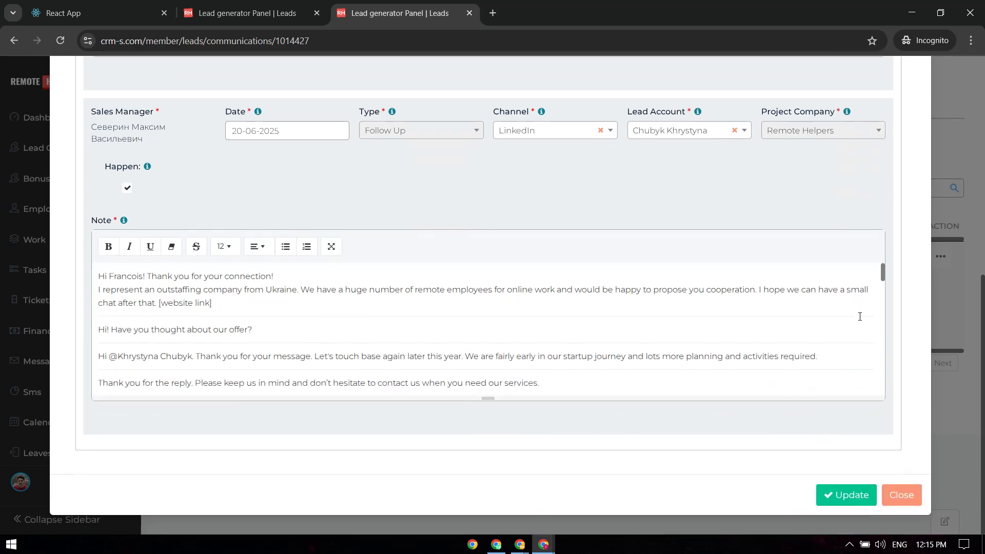